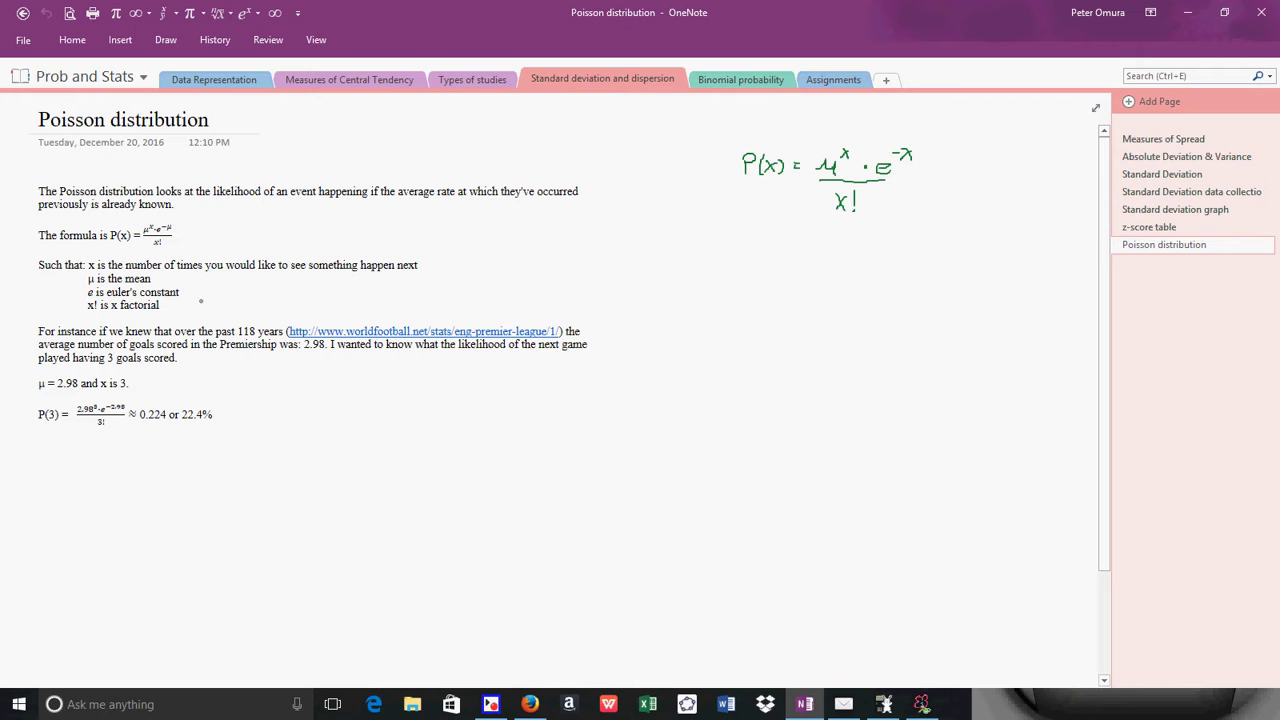
- Highlight the μ and e definitions, the x! line and the P(x) formula in yellow, then return to a pen
{"action": "left_click", "coordinate": [166, 40]}
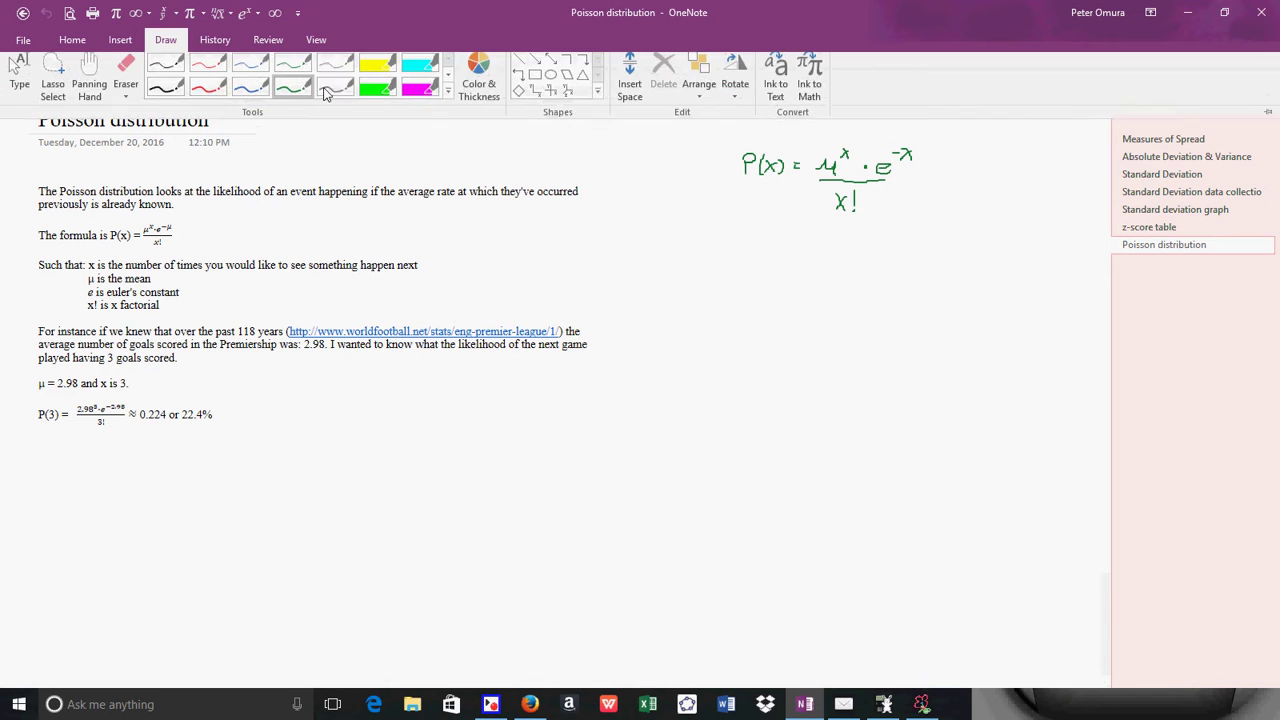
{"action": "left_click", "coordinate": [378, 70]}
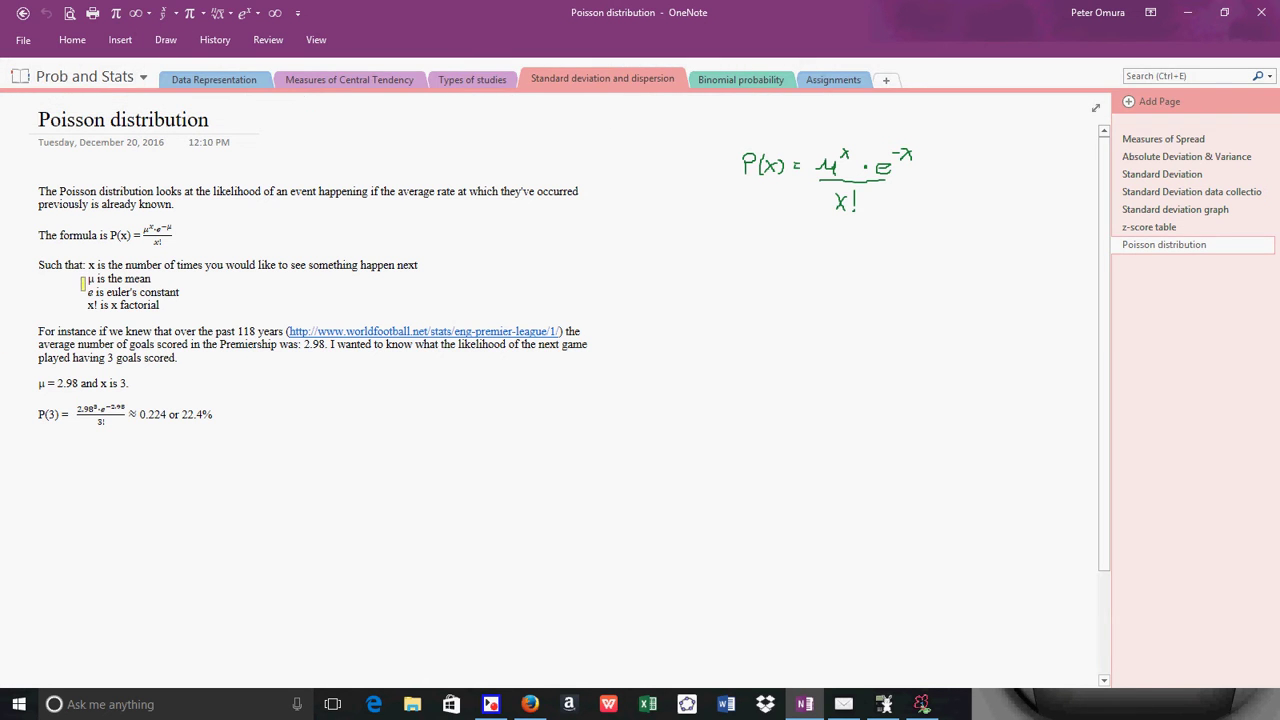
{"action": "mouse_move", "coordinate": [84, 281]}
{"action": "left_mouse_down"}
{"action": "mouse_move", "coordinate": [150, 280]}
{"action": "mouse_move", "coordinate": [110, 294]}
{"action": "mouse_move", "coordinate": [181, 292]}
{"action": "left_mouse_up"}
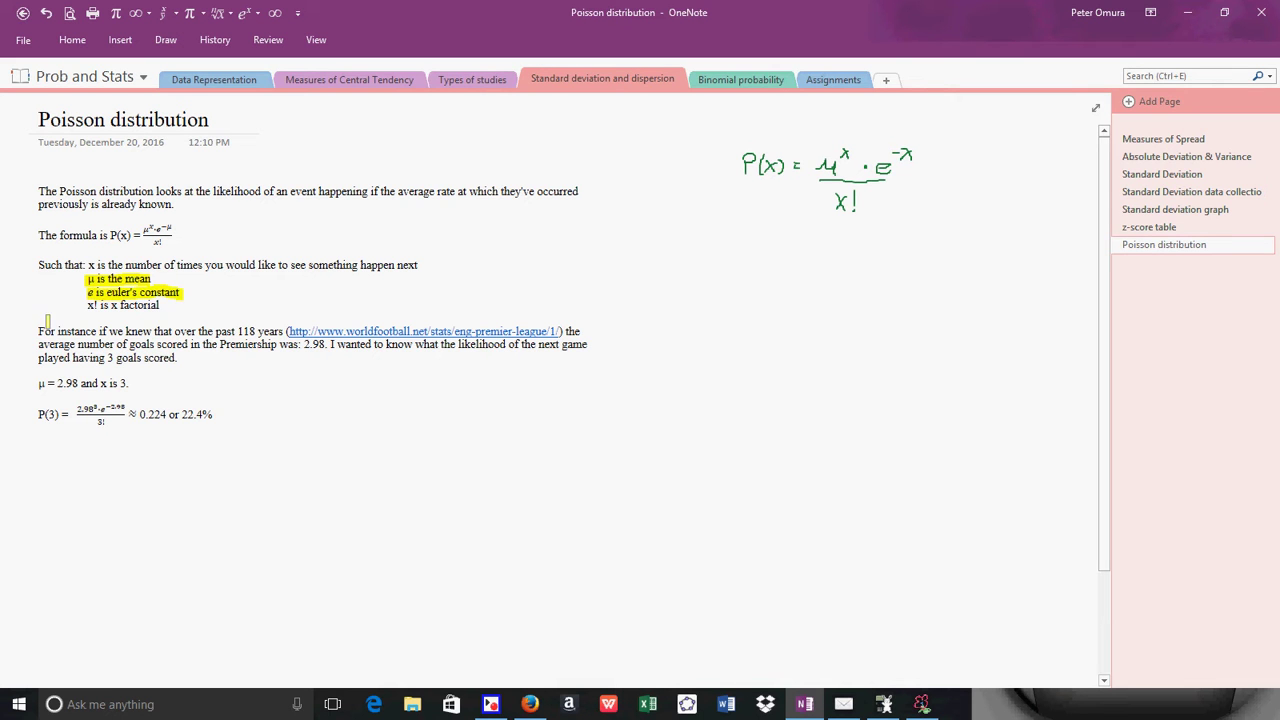
{"action": "left_click_drag", "start_coordinate": [88, 305], "coordinate": [160, 305]}
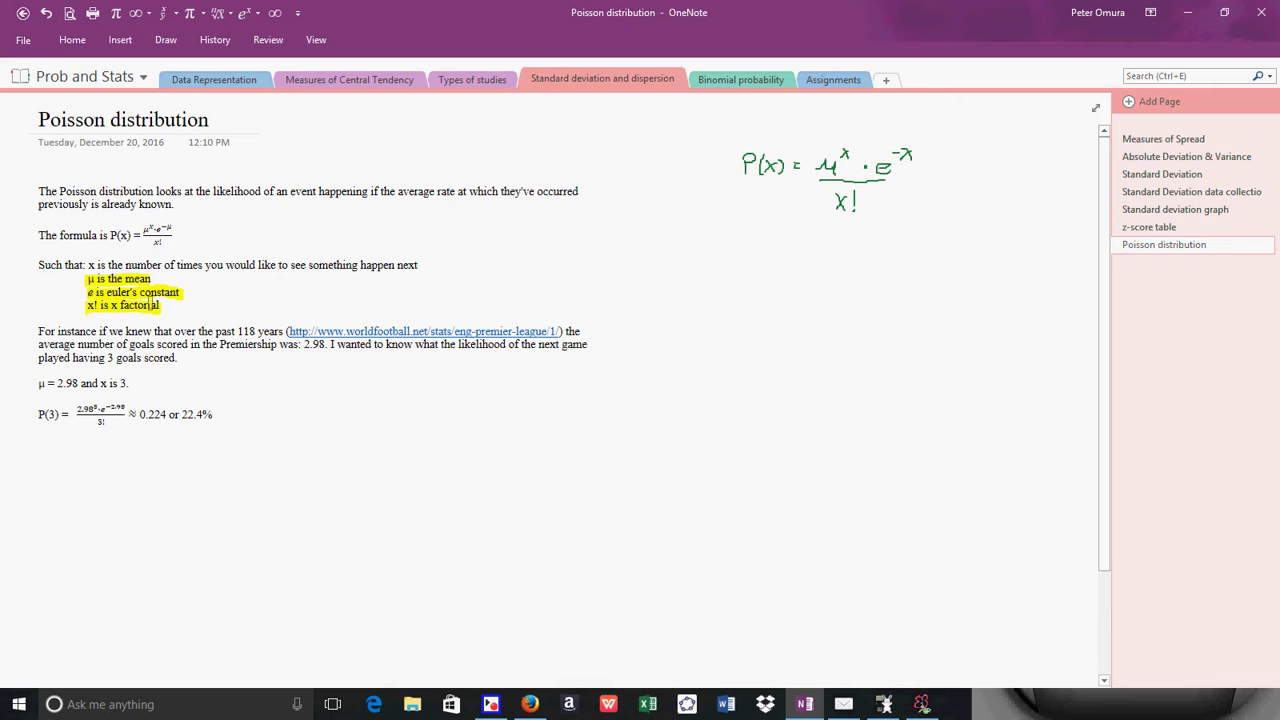
{"action": "left_click_drag", "start_coordinate": [110, 234], "coordinate": [163, 230]}
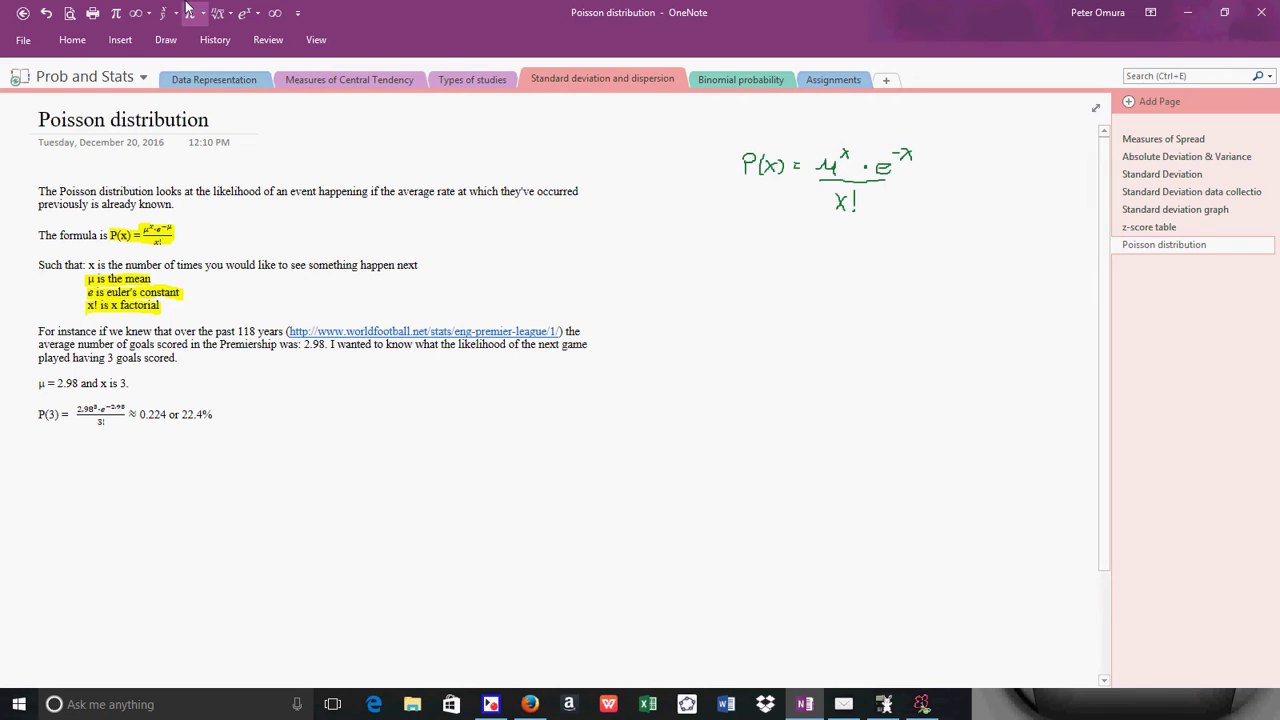
{"action": "left_click", "coordinate": [172, 48]}
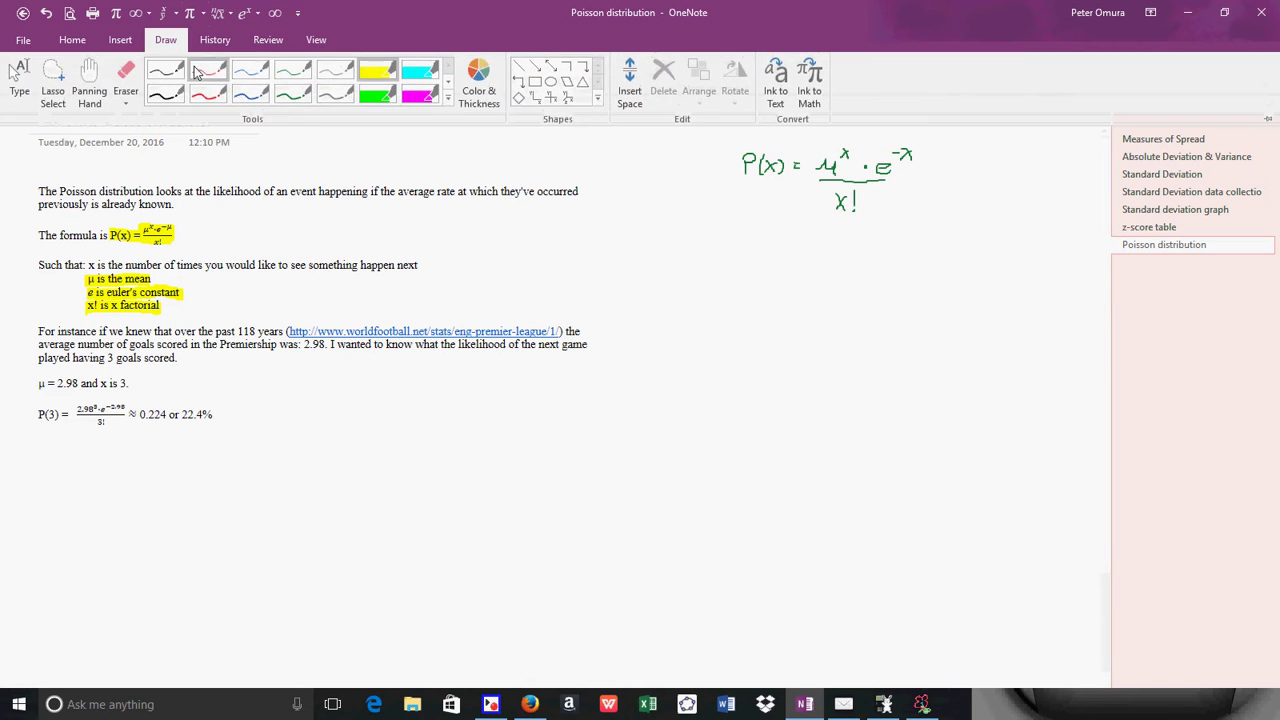
{"action": "left_click", "coordinate": [250, 93]}
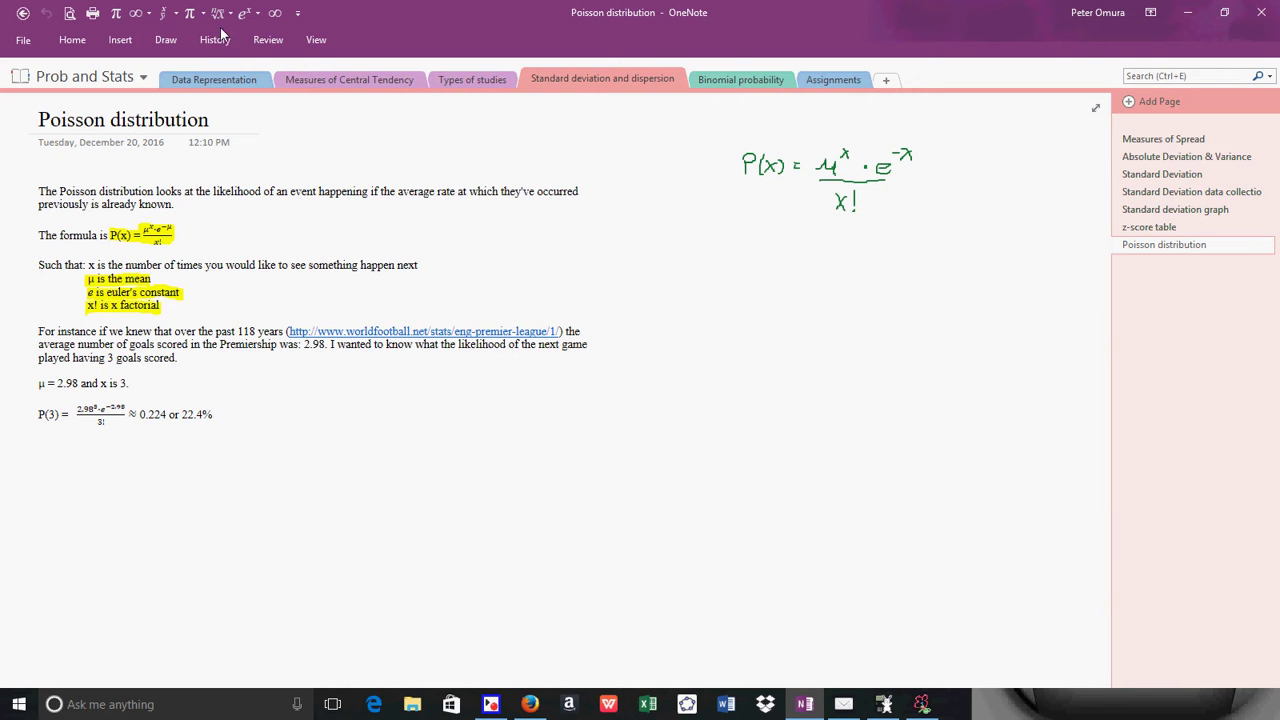
- Mark 'μ = 2.98 and x is 3' and the P(3) fraction with the green highlighter
{"action": "left_click", "coordinate": [165, 40]}
{"action": "left_click", "coordinate": [365, 95]}
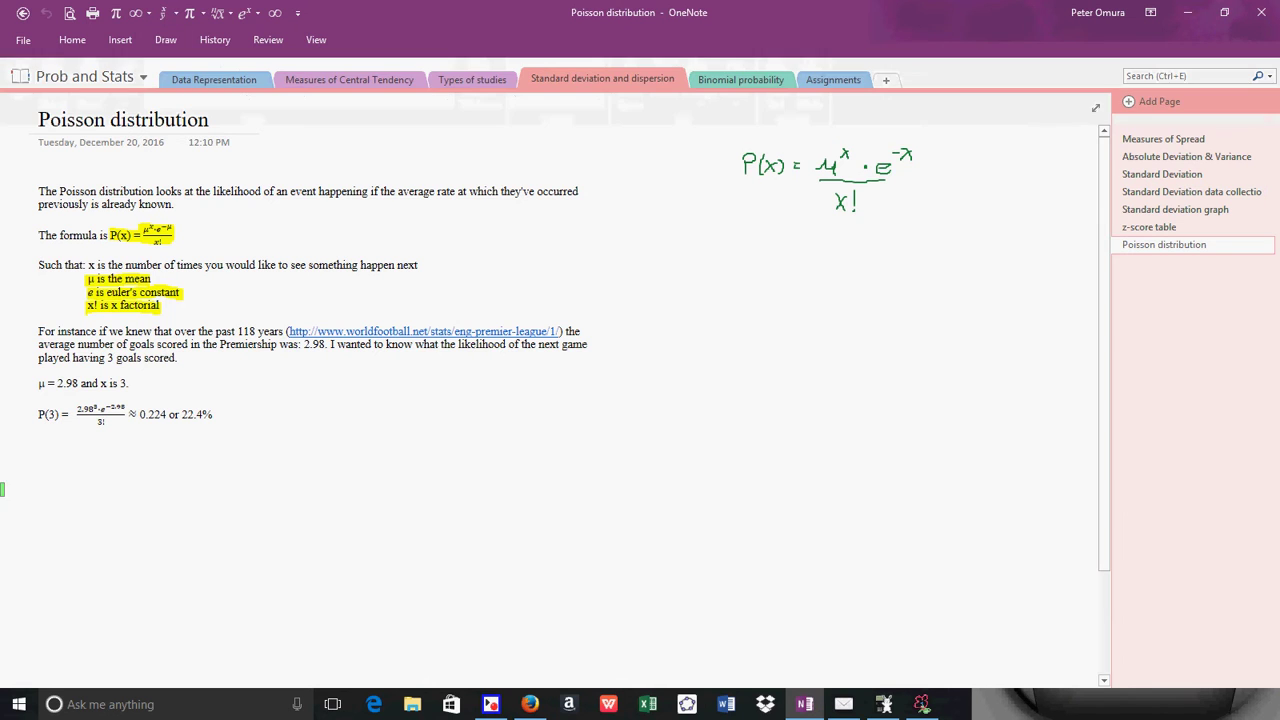
{"action": "left_click_drag", "start_coordinate": [40, 385], "coordinate": [132, 383]}
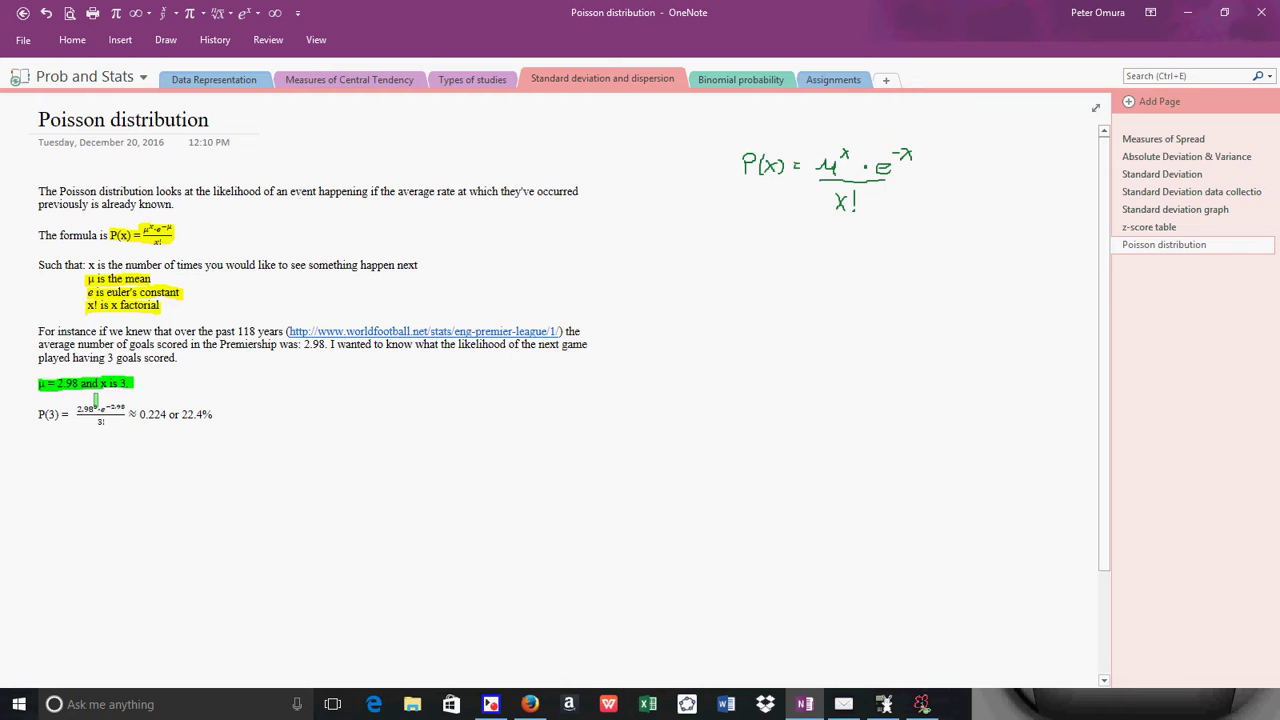
{"action": "mouse_move", "coordinate": [42, 414]}
{"action": "left_mouse_down"}
{"action": "mouse_move", "coordinate": [92, 409]}
{"action": "mouse_move", "coordinate": [77, 417]}
{"action": "mouse_move", "coordinate": [77, 405]}
{"action": "mouse_move", "coordinate": [119, 417]}
{"action": "mouse_move", "coordinate": [79, 420]}
{"action": "mouse_move", "coordinate": [128, 428]}
{"action": "left_mouse_up"}
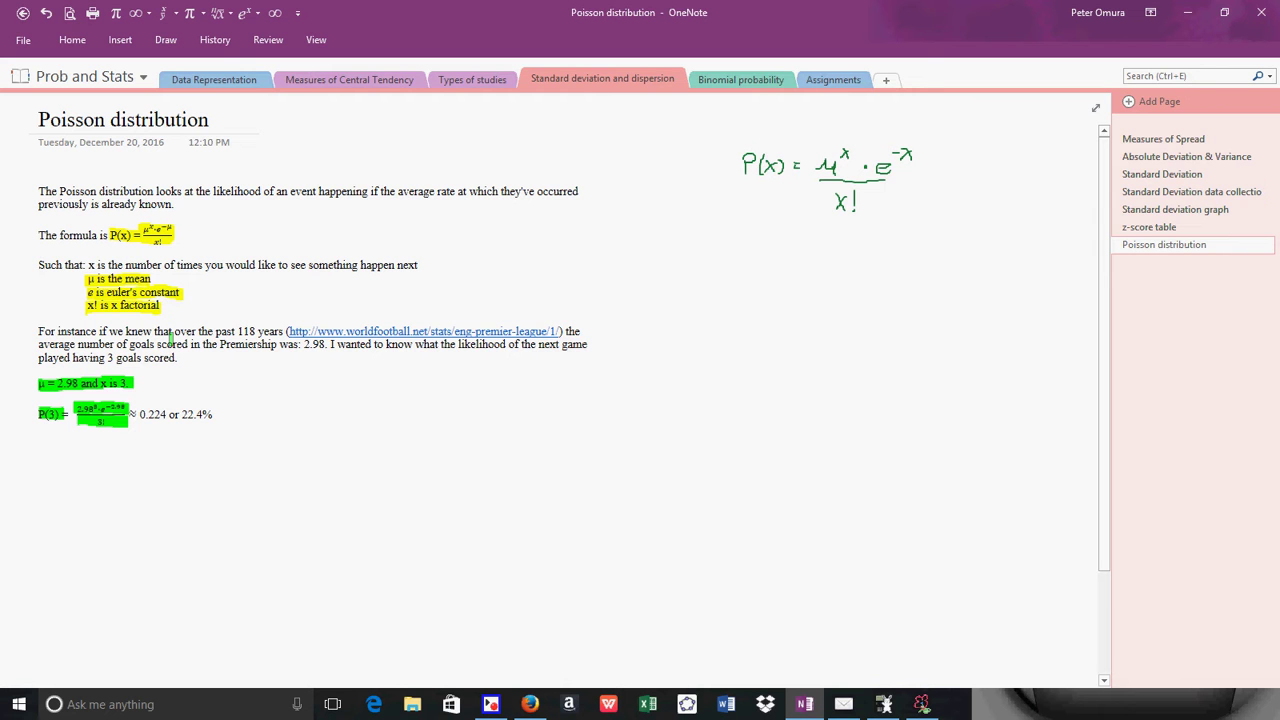
- In green ink, write P(3) = 2.98³·e^−2.98 over 3!, redoing a badly drawn 8, then bring up Wabbitemu
{"action": "left_click", "coordinate": [164, 40]}
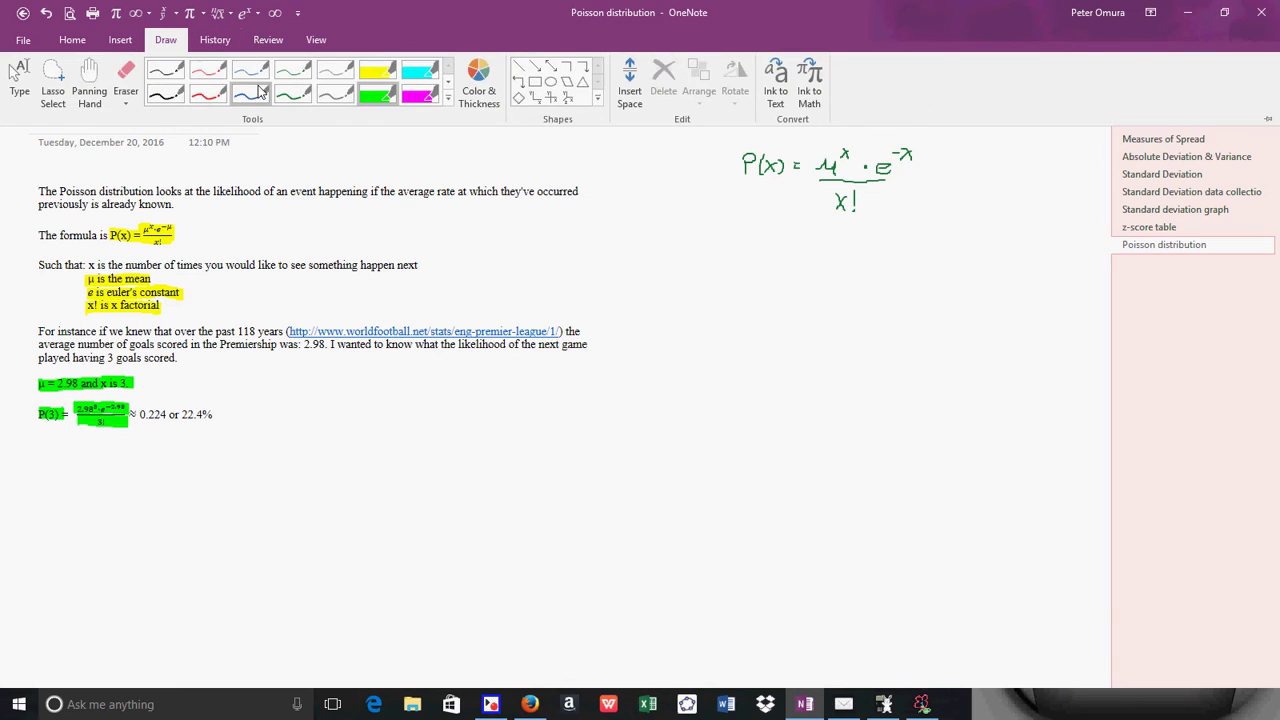
{"action": "left_click", "coordinate": [287, 95]}
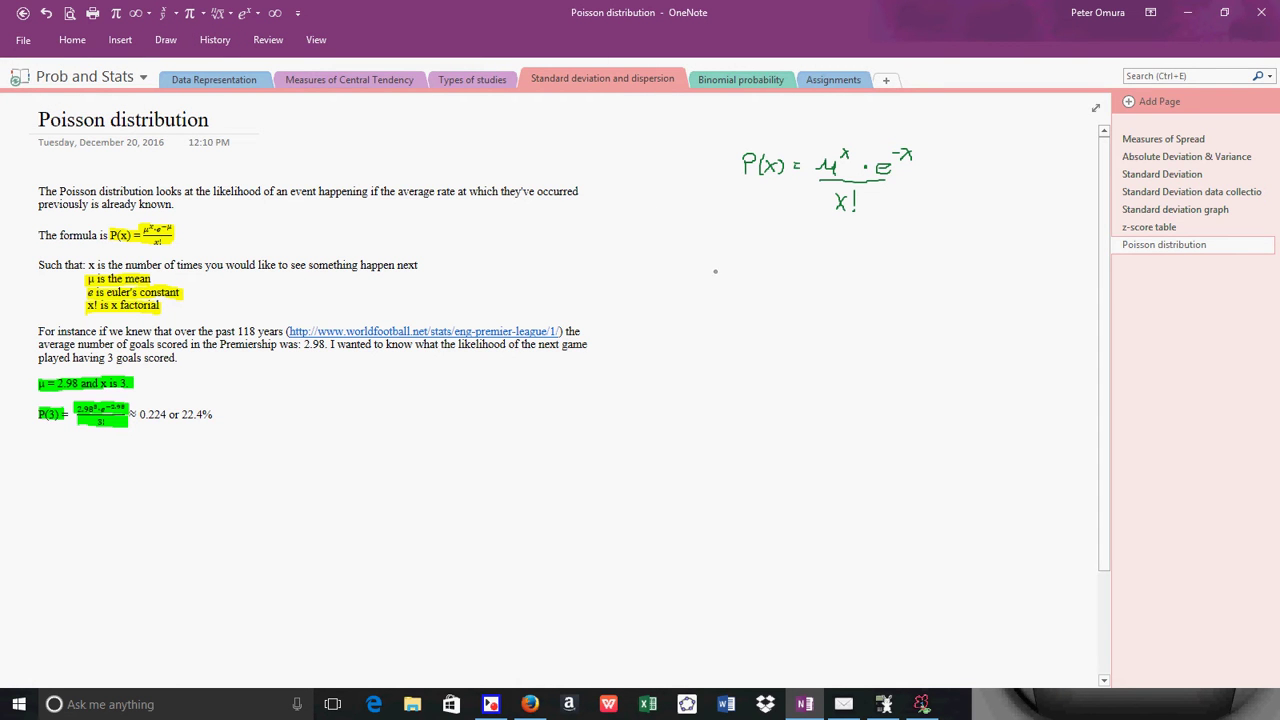
{"action": "mouse_move", "coordinate": [744, 290]}
{"action": "left_mouse_down"}
{"action": "mouse_move", "coordinate": [755, 281]}
{"action": "mouse_move", "coordinate": [774, 303]}
{"action": "left_mouse_up"}
{"action": "left_click_drag", "start_coordinate": [789, 284], "coordinate": [790, 305]}
{"action": "left_click_drag", "start_coordinate": [838, 285], "coordinate": [849, 300]}
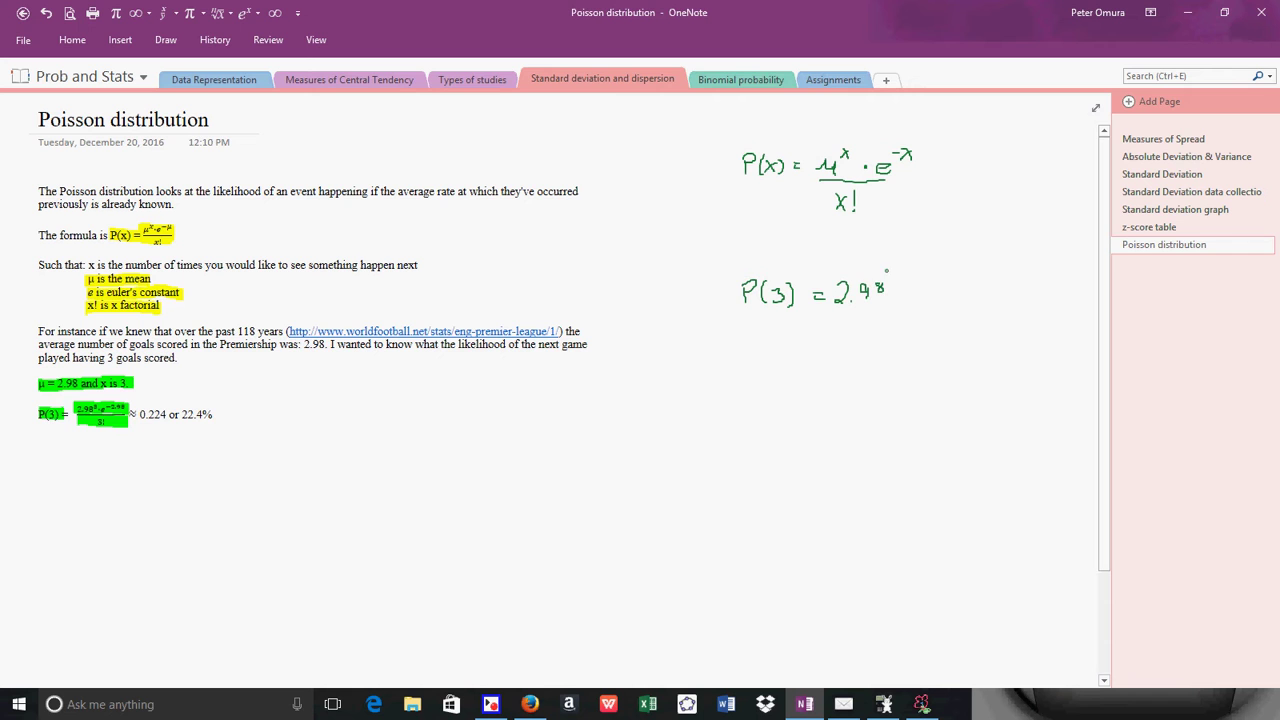
{"action": "key", "text": "ctrl+z"}
{"action": "mouse_move", "coordinate": [882, 287]}
{"action": "left_mouse_down"}
{"action": "mouse_move", "coordinate": [880, 300]}
{"action": "mouse_move", "coordinate": [886, 285]}
{"action": "mouse_move", "coordinate": [940, 287]}
{"action": "mouse_move", "coordinate": [947, 302]}
{"action": "left_mouse_up"}
{"action": "left_click_drag", "start_coordinate": [836, 307], "coordinate": [943, 313]}
{"action": "left_click_drag", "start_coordinate": [868, 323], "coordinate": [875, 332]}
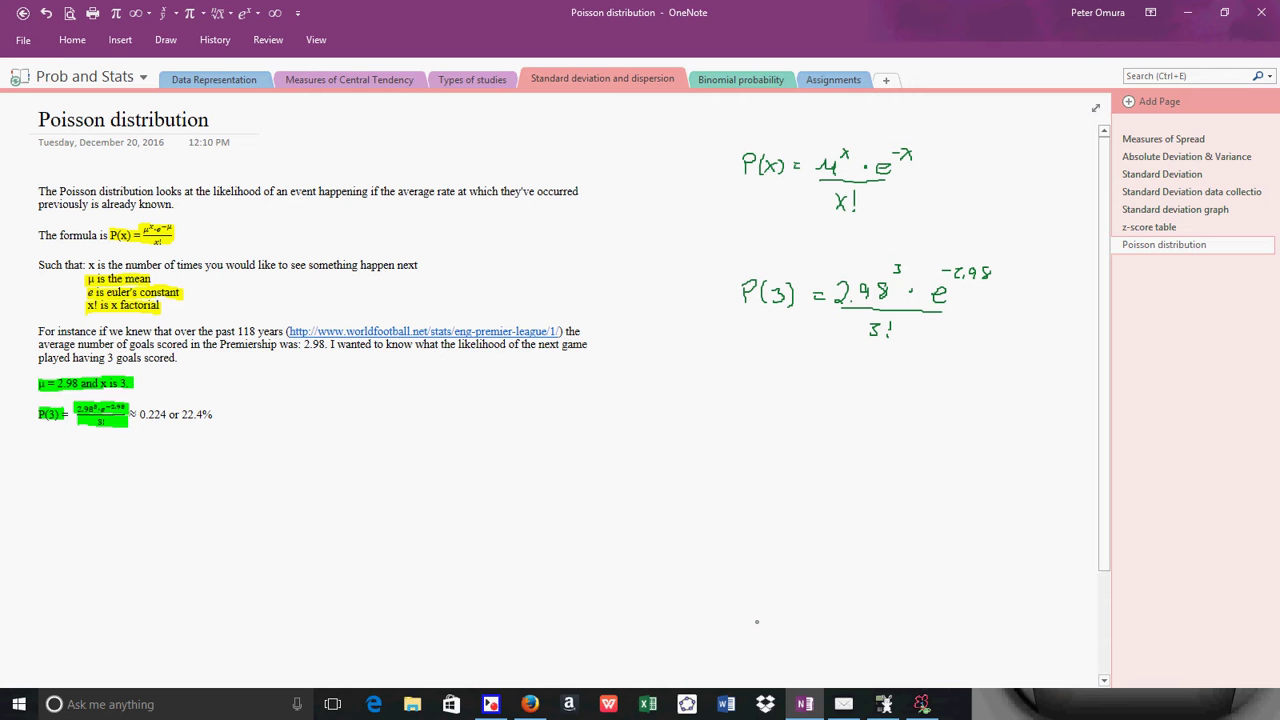
{"action": "left_click", "coordinate": [883, 704]}
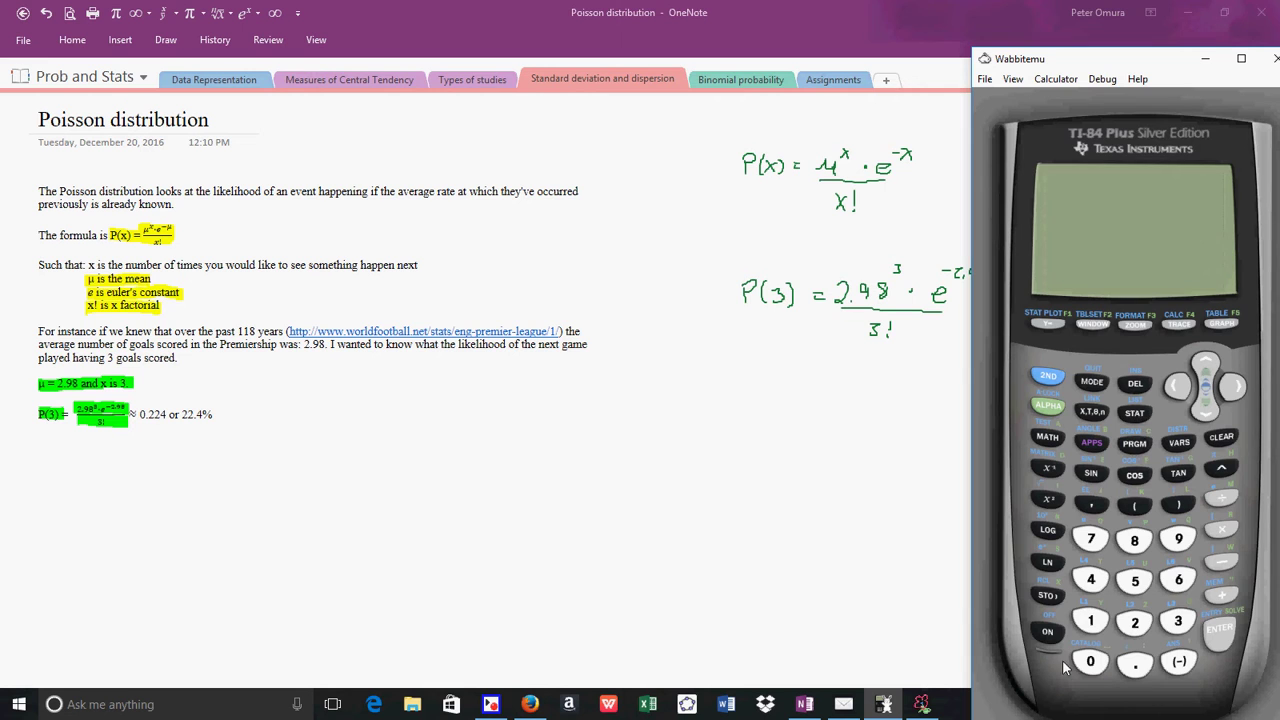
- Open the poissonpdf( entry screen from the calculator's DISTR menu
{"action": "left_click", "coordinate": [1050, 376]}
{"action": "left_click", "coordinate": [1180, 443]}
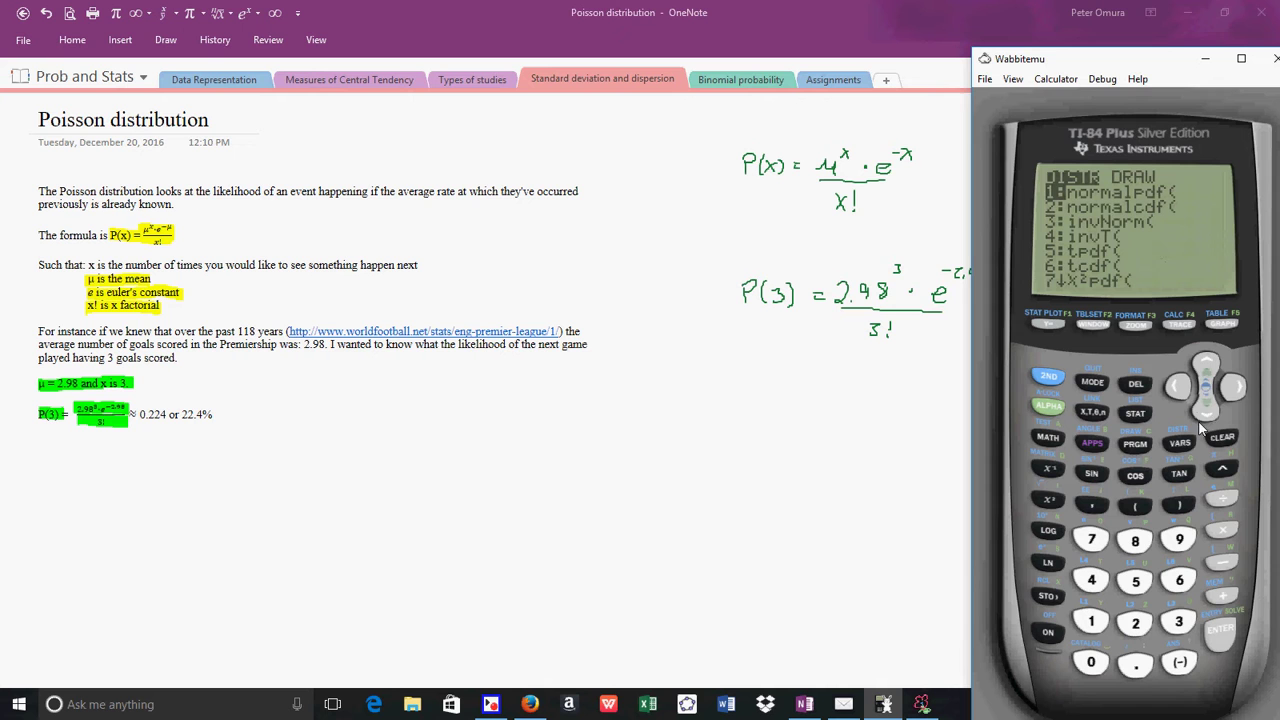
{"action": "left_click_drag", "start_coordinate": [1206, 415], "coordinate": [1213, 412]}
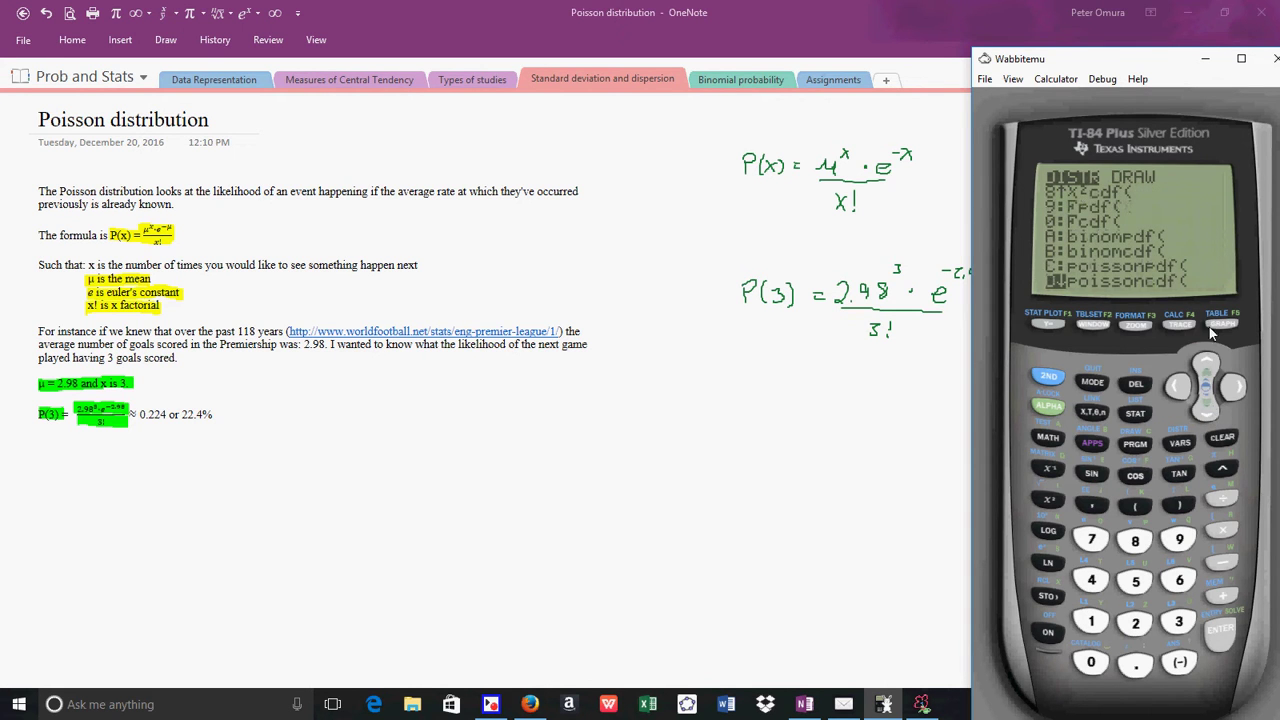
{"action": "left_click", "coordinate": [1210, 360]}
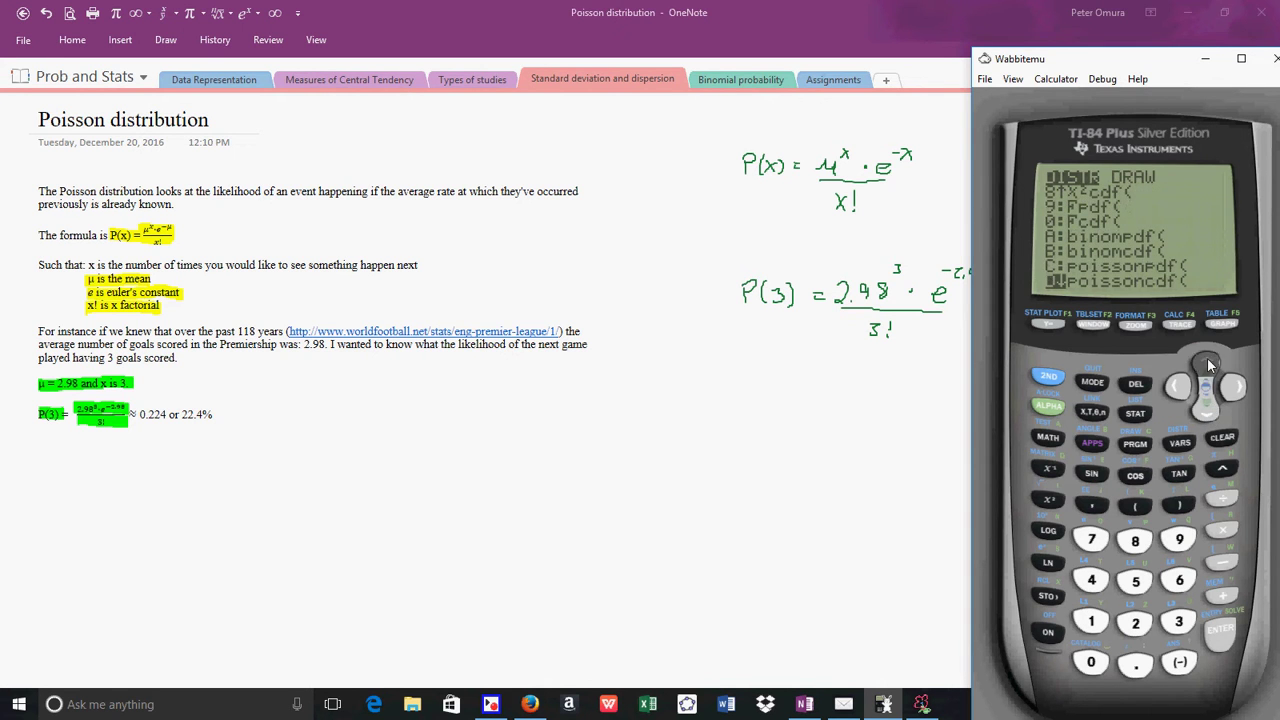
{"action": "left_click", "coordinate": [1217, 625]}
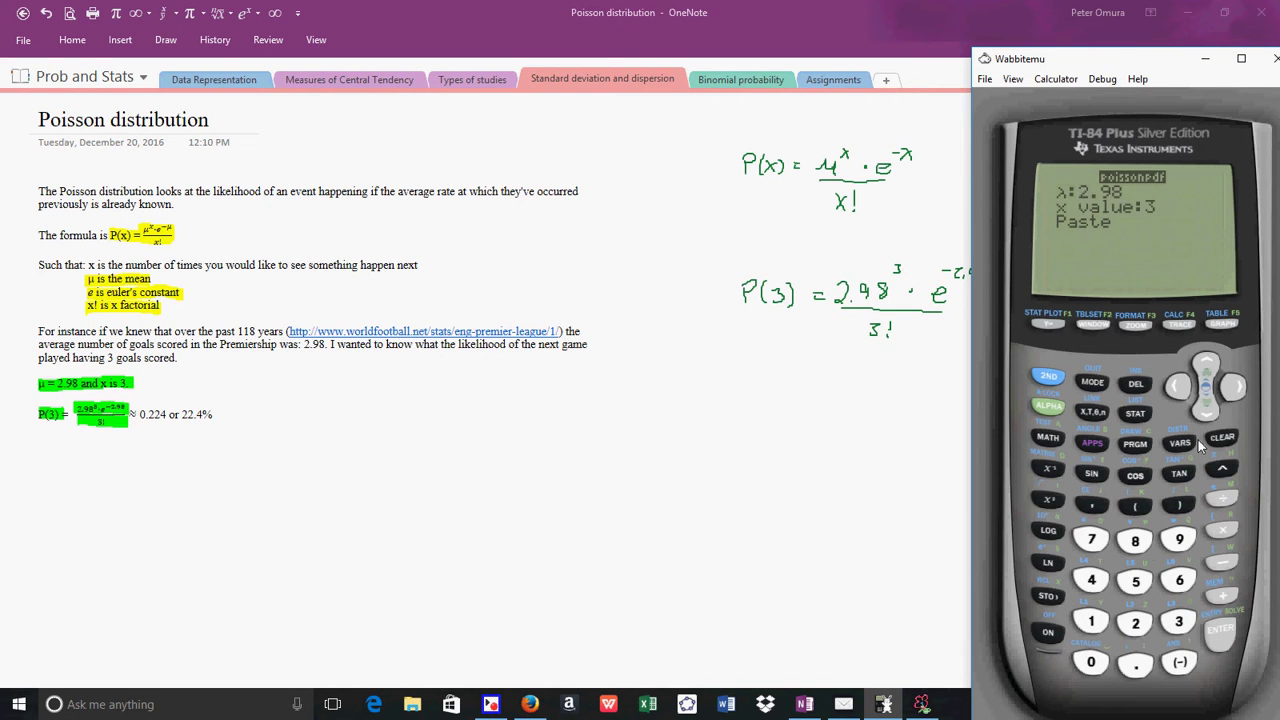
- Evaluate poissonpdf with λ 2.98 and x 3 (.2240268053), then start inking P(0) in OneNote
{"action": "left_click", "coordinate": [1135, 622]}
{"action": "left_click", "coordinate": [1135, 662]}
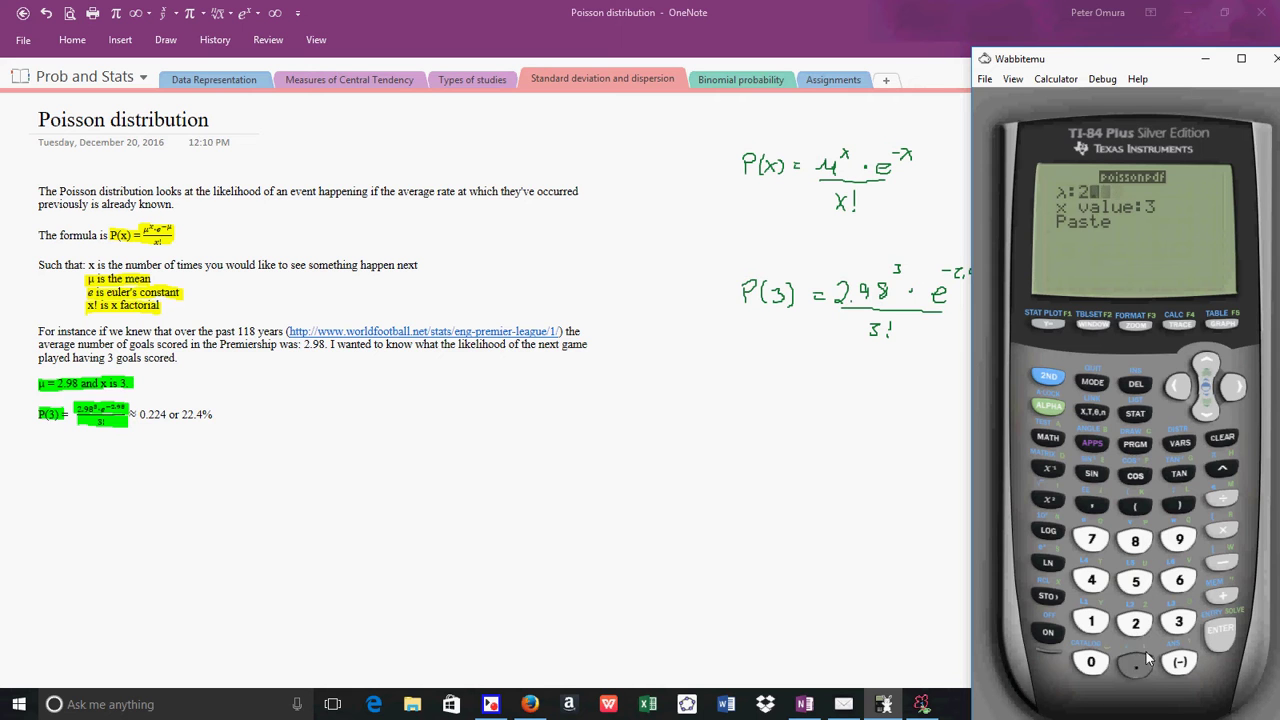
{"action": "left_click", "coordinate": [1176, 544]}
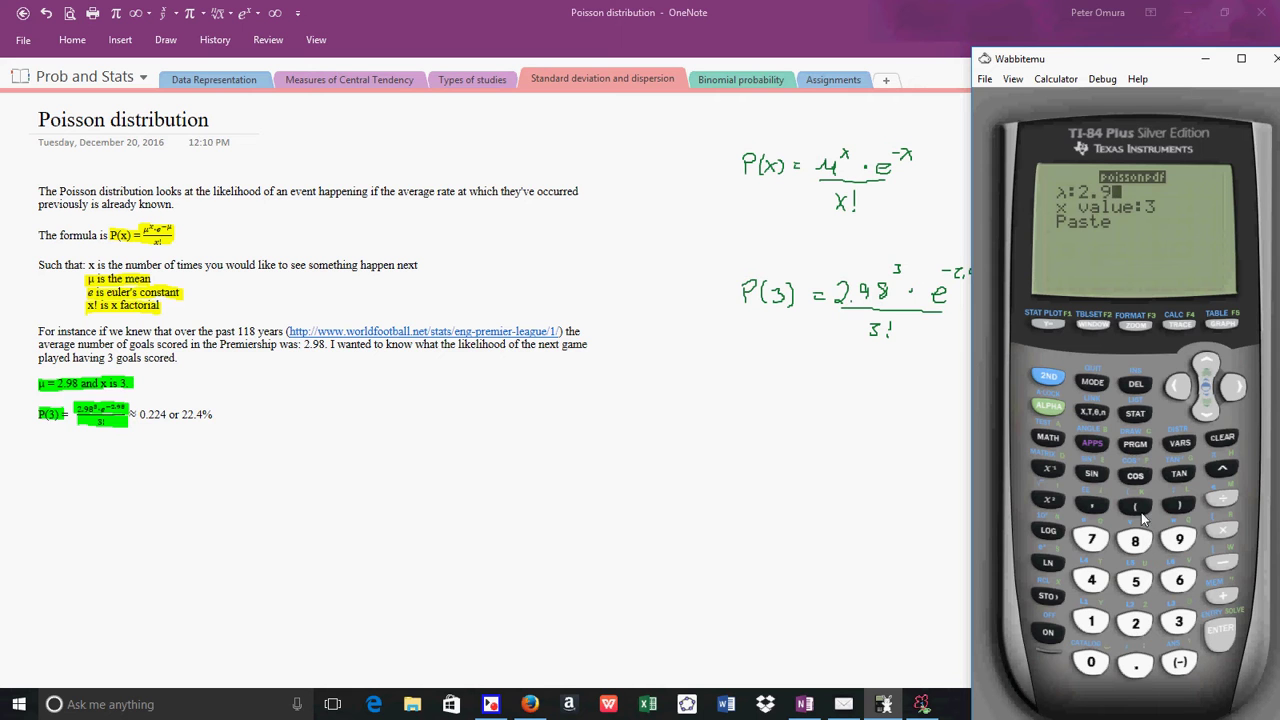
{"action": "left_click", "coordinate": [1135, 541]}
{"action": "left_click", "coordinate": [1219, 630]}
{"action": "left_click", "coordinate": [1222, 638]}
{"action": "left_click", "coordinate": [1225, 640]}
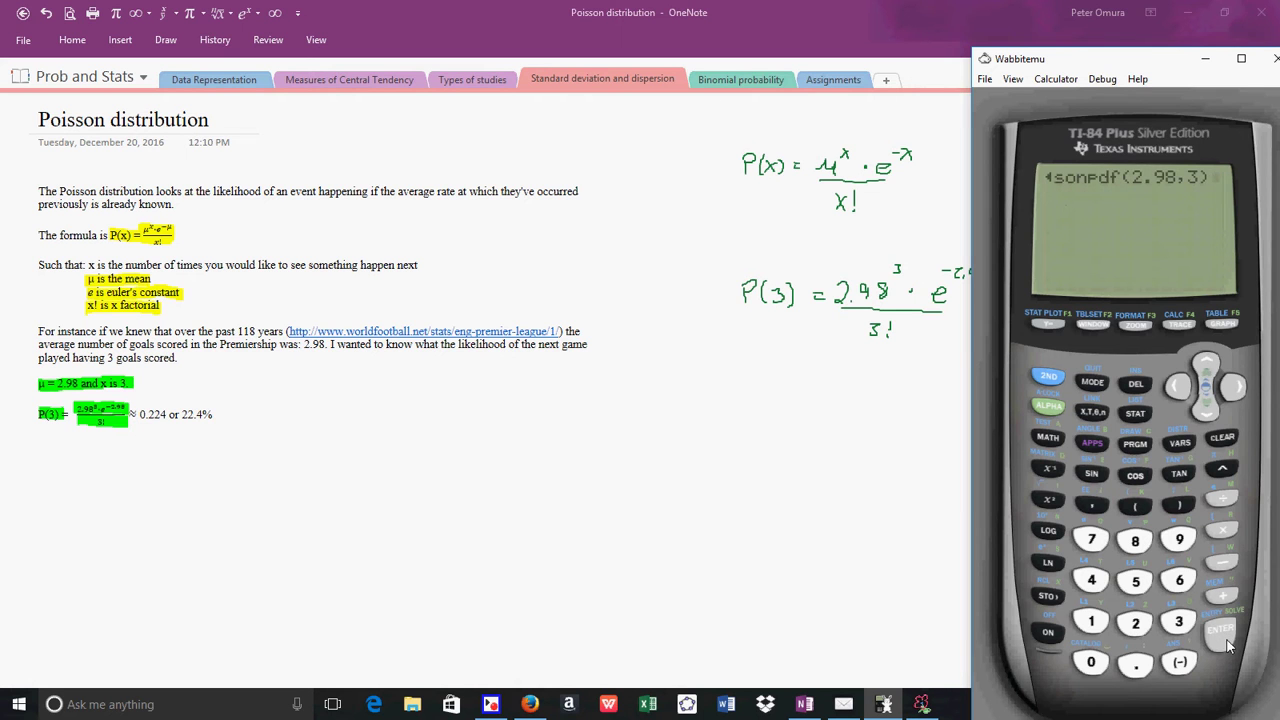
{"action": "left_click", "coordinate": [1222, 638]}
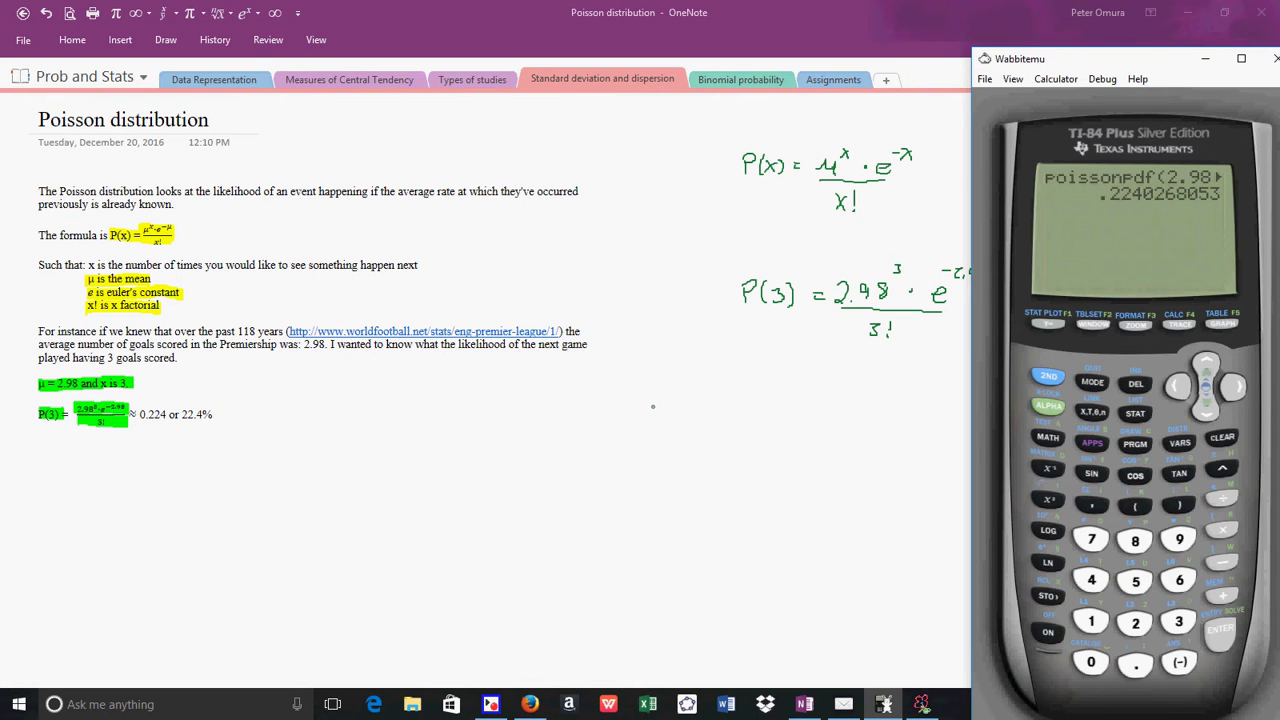
{"action": "left_click", "coordinate": [653, 406]}
{"action": "mouse_move", "coordinate": [655, 392]}
{"action": "left_mouse_down"}
{"action": "mouse_move", "coordinate": [655, 420]}
{"action": "mouse_move", "coordinate": [667, 430]}
{"action": "mouse_move", "coordinate": [681, 409]}
{"action": "mouse_move", "coordinate": [688, 432]}
{"action": "left_mouse_up"}
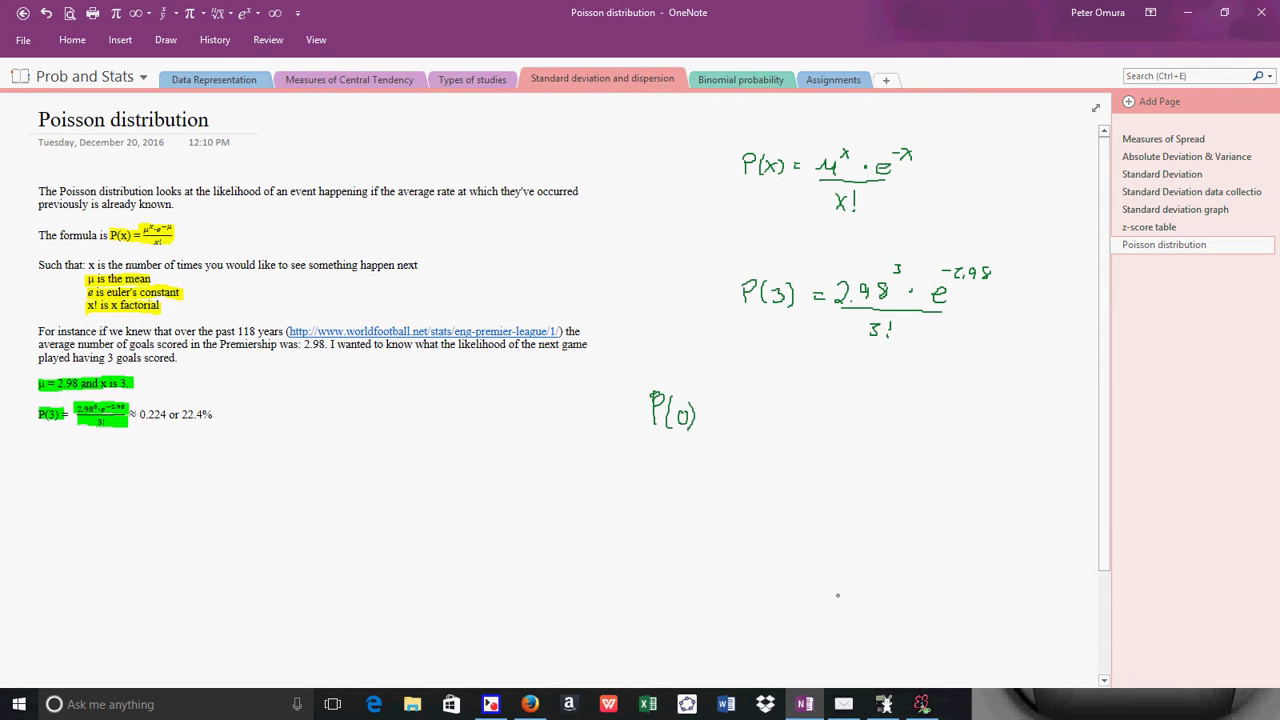
- Bring Wabbitemu forward and reopen the poissonpdf entry screen
{"action": "left_click", "coordinate": [920, 705]}
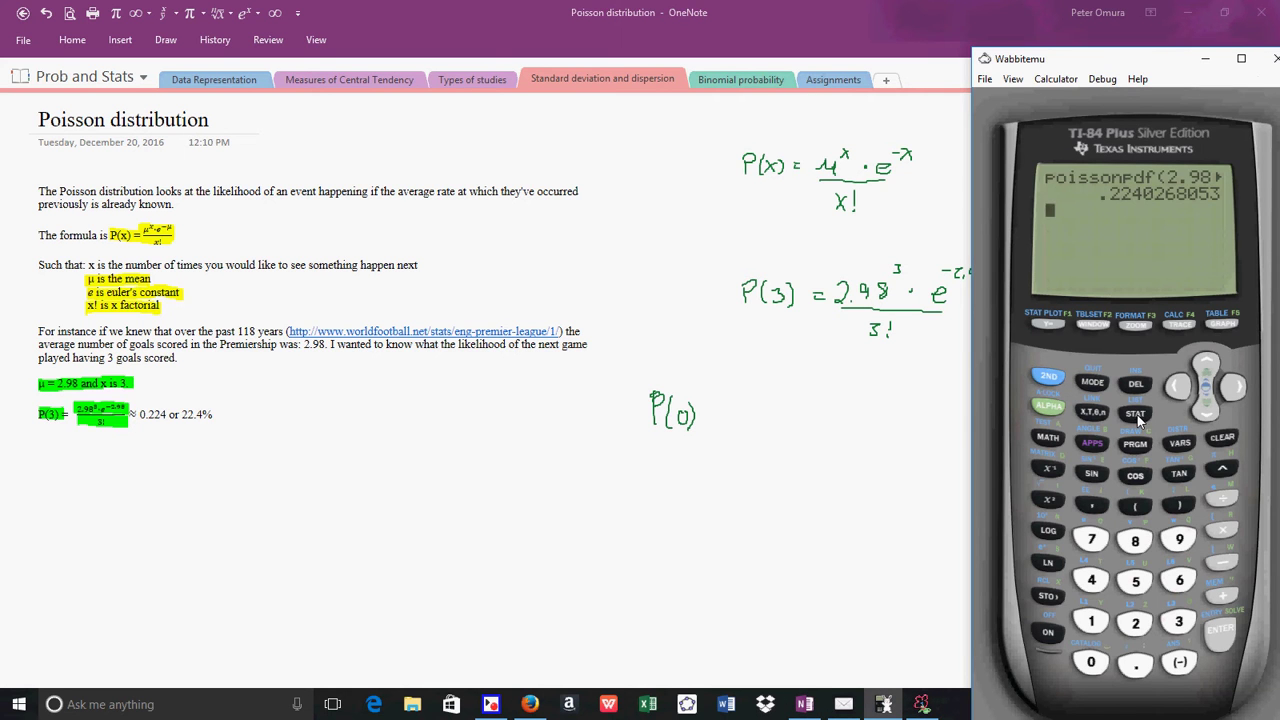
{"action": "left_click", "coordinate": [1048, 377]}
{"action": "left_click", "coordinate": [1185, 447]}
{"action": "left_click", "coordinate": [1207, 366]}
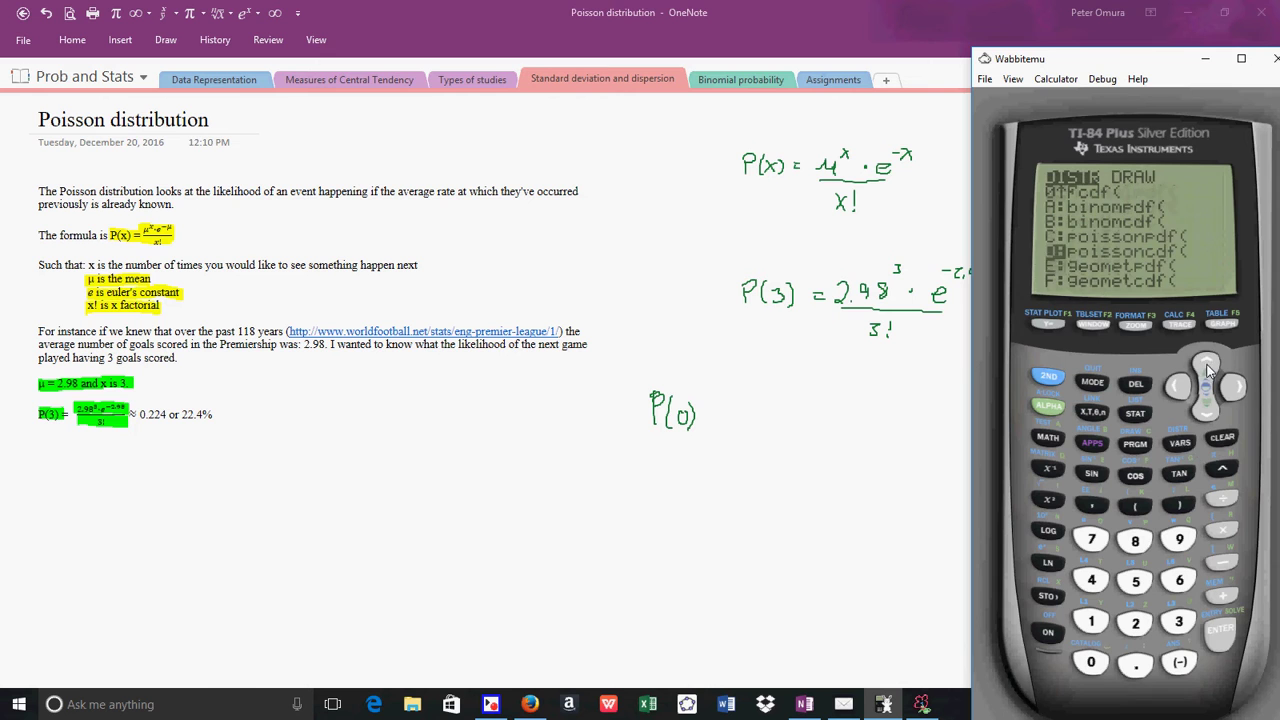
{"action": "left_click", "coordinate": [1207, 367]}
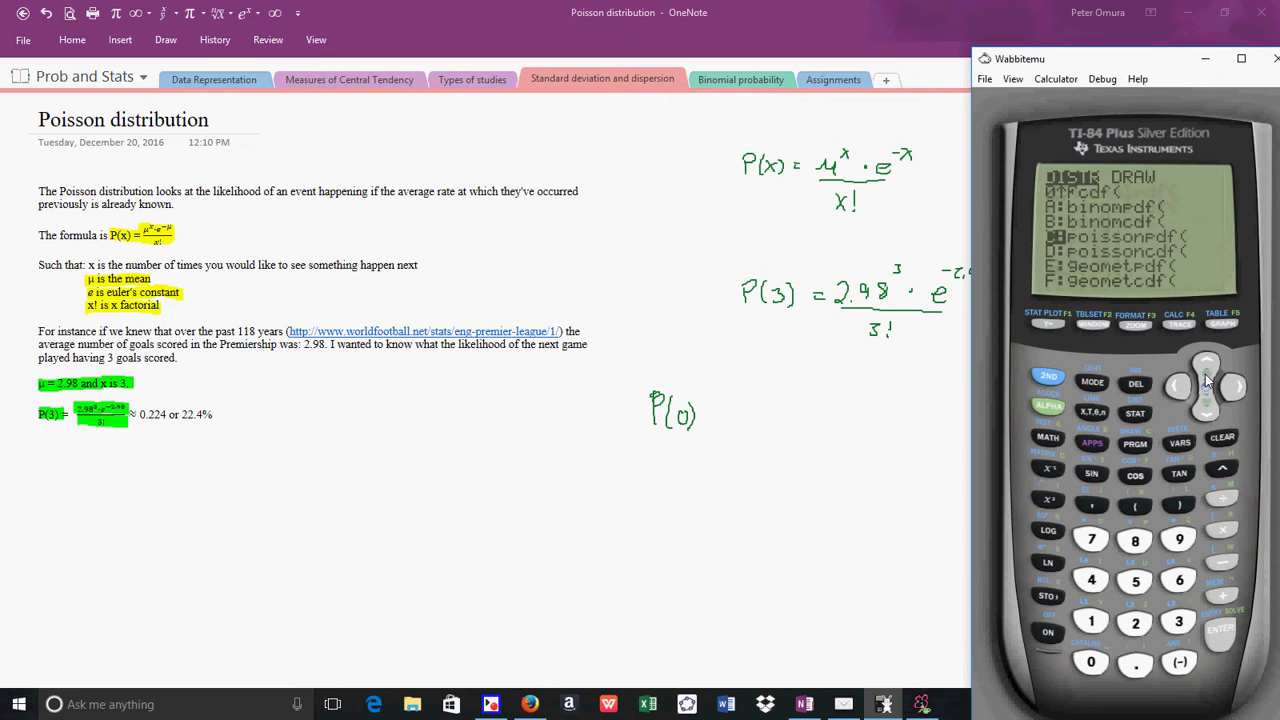
{"action": "left_click", "coordinate": [1220, 626]}
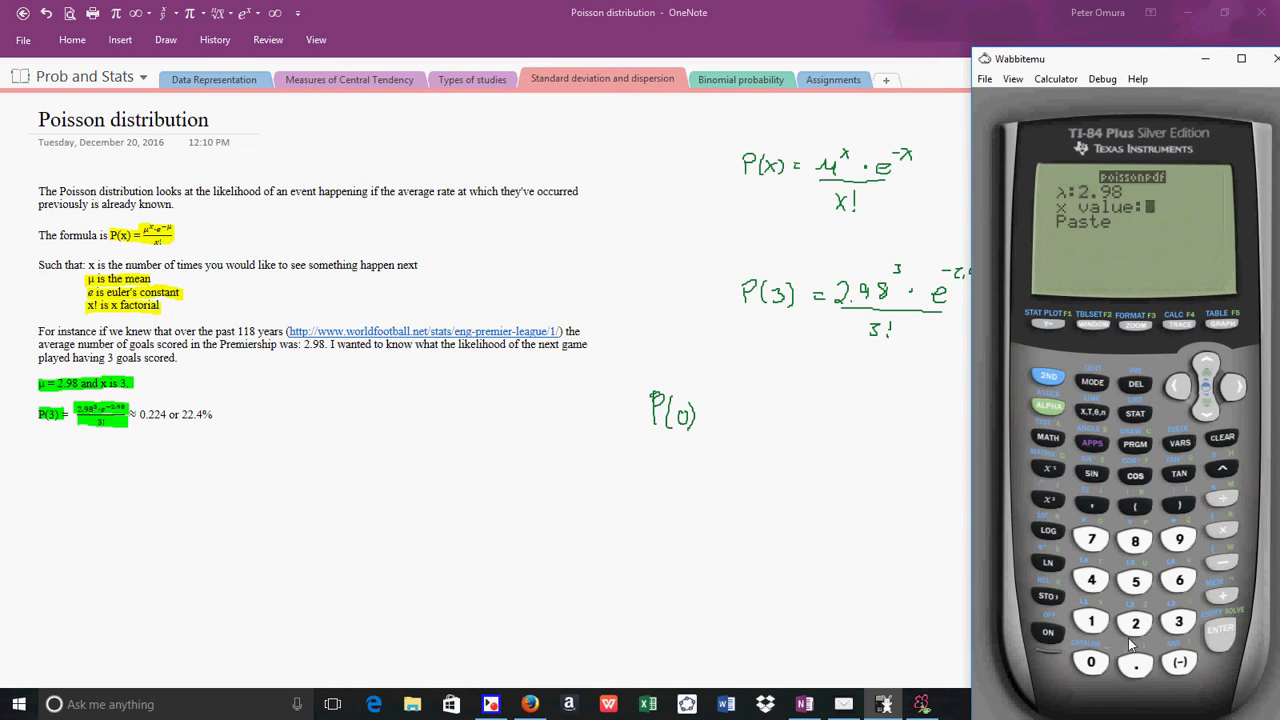
- Set x to 0 and evaluate poissonpdf(2.98,0), giving .0507928339
{"action": "left_click", "coordinate": [1091, 662]}
{"action": "left_click", "coordinate": [1220, 630]}
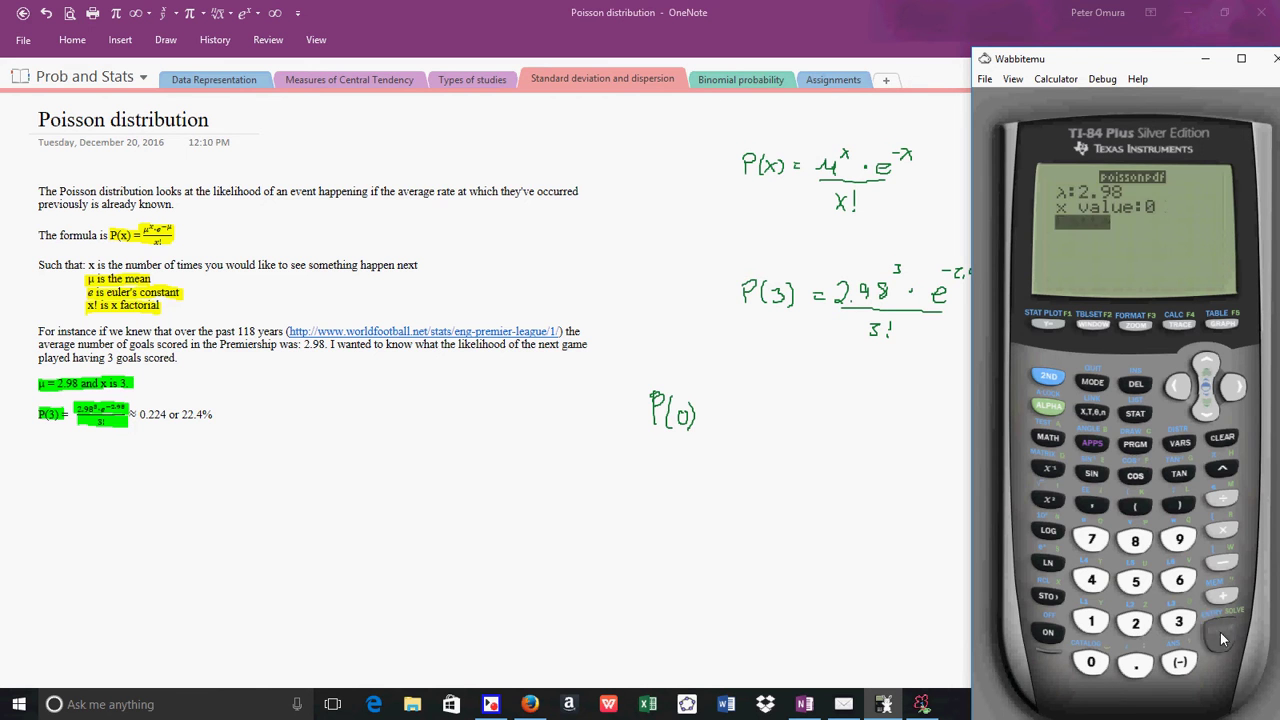
{"action": "left_click", "coordinate": [1221, 632]}
{"action": "left_click", "coordinate": [1221, 632]}
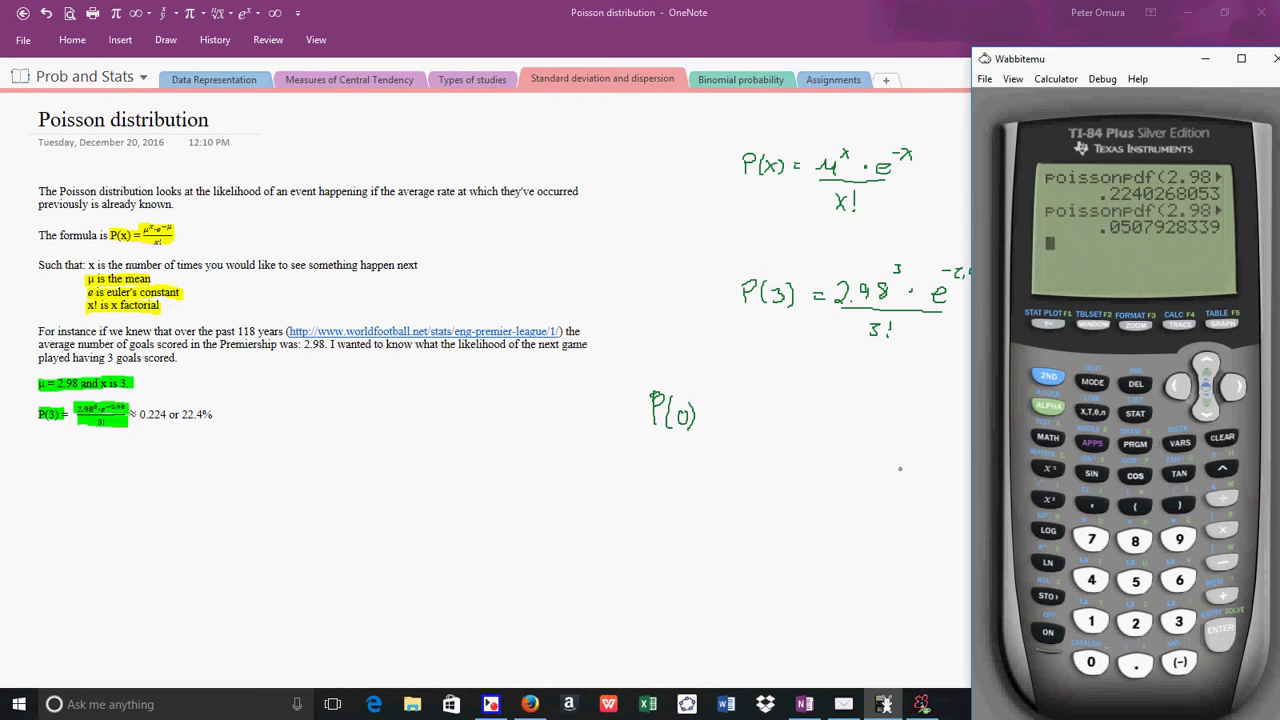
{"action": "left_click", "coordinate": [714, 423]}
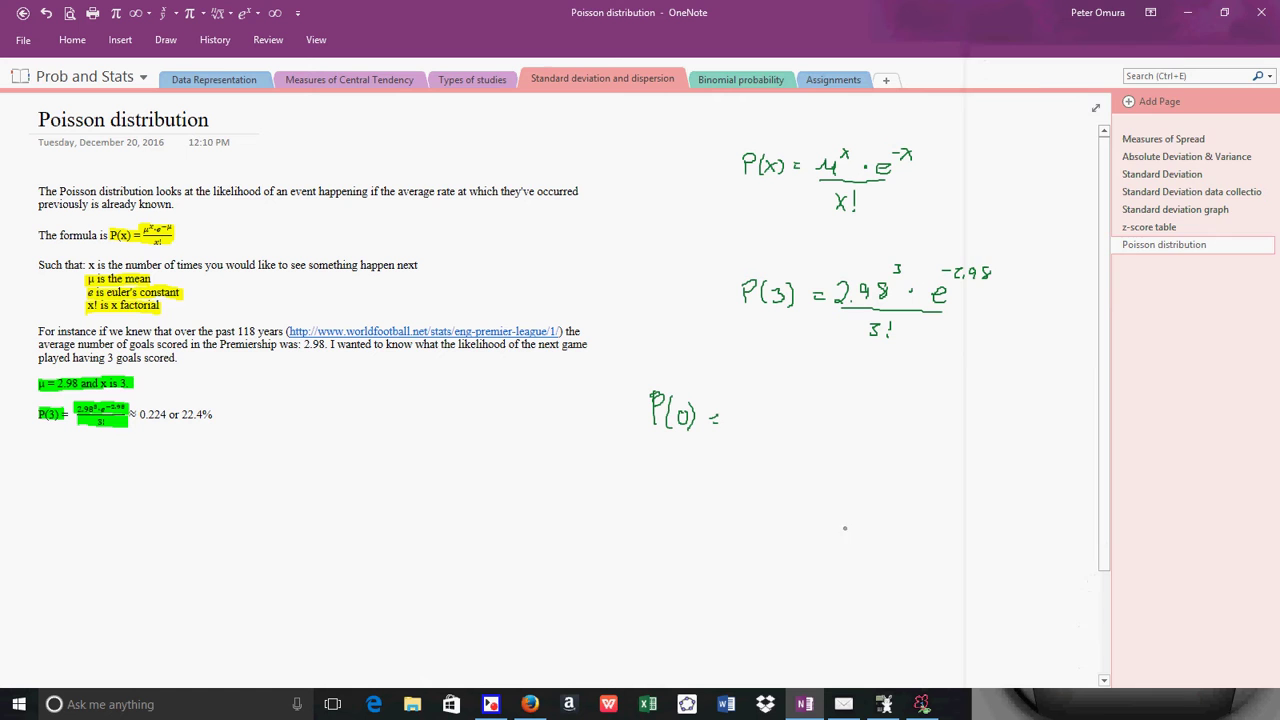
{"action": "left_click", "coordinate": [884, 704]}
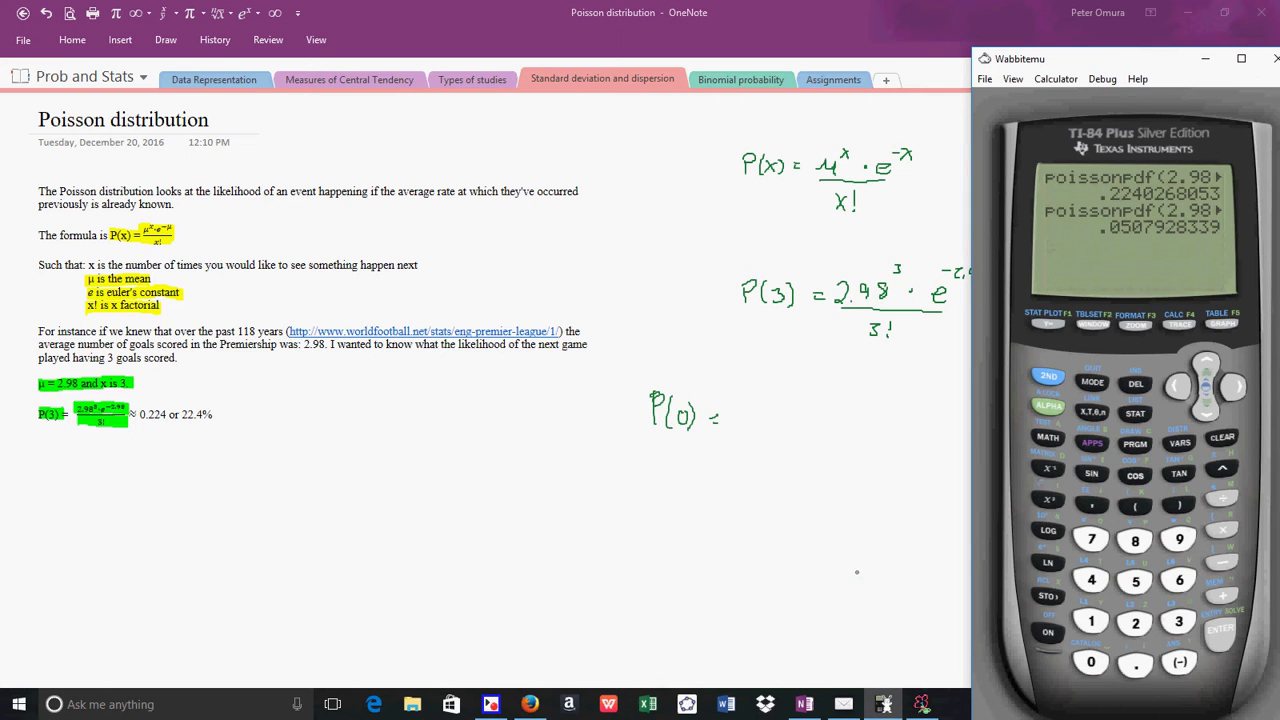
- Ink 0.05 after P(0) =, write P(1) below, and redraw the P(3) opening bracket
{"action": "left_click", "coordinate": [735, 425]}
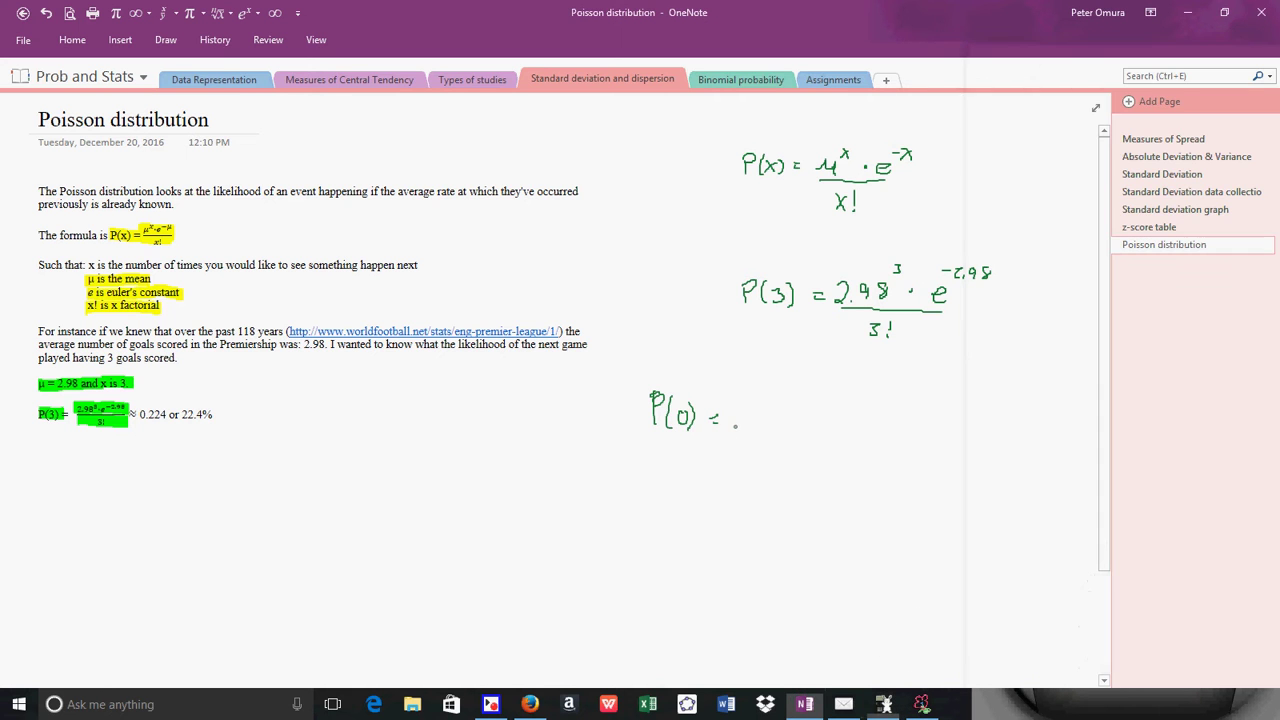
{"action": "left_click_drag", "start_coordinate": [746, 404], "coordinate": [775, 412]}
{"action": "left_click_drag", "start_coordinate": [785, 406], "coordinate": [777, 422]}
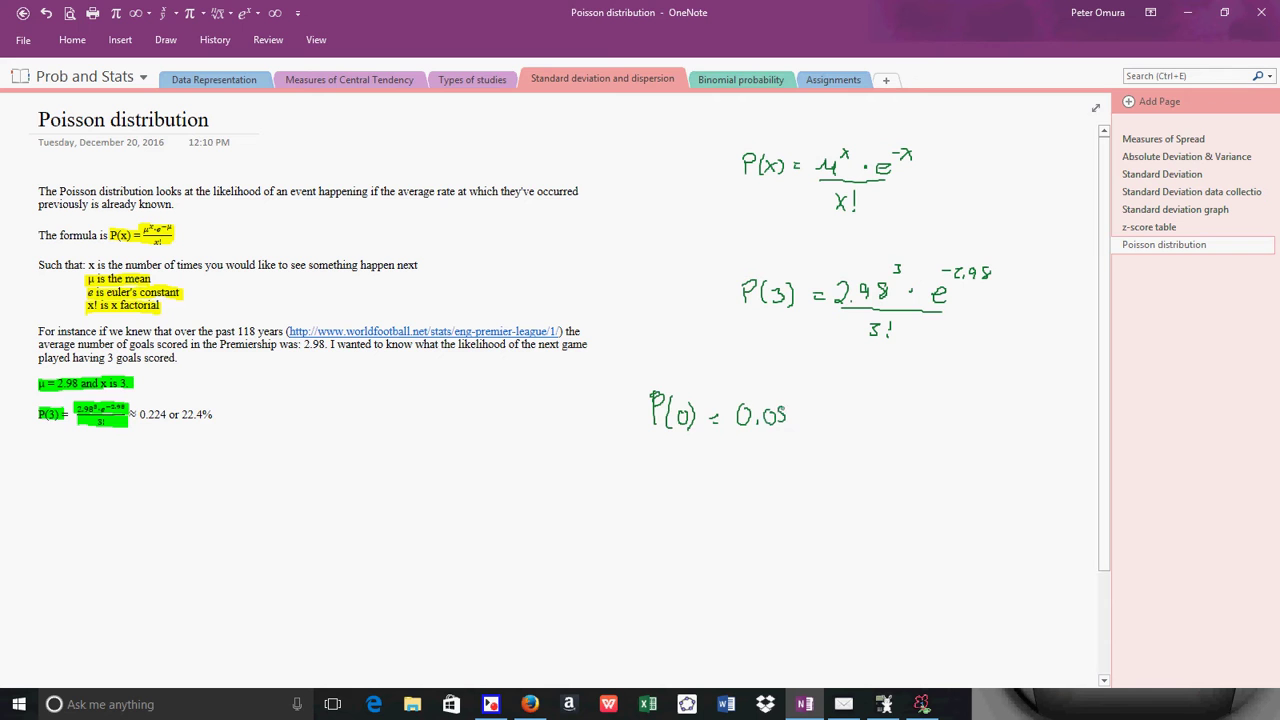
{"action": "left_click_drag", "start_coordinate": [669, 456], "coordinate": [667, 477]}
{"action": "left_click_drag", "start_coordinate": [675, 458], "coordinate": [688, 511]}
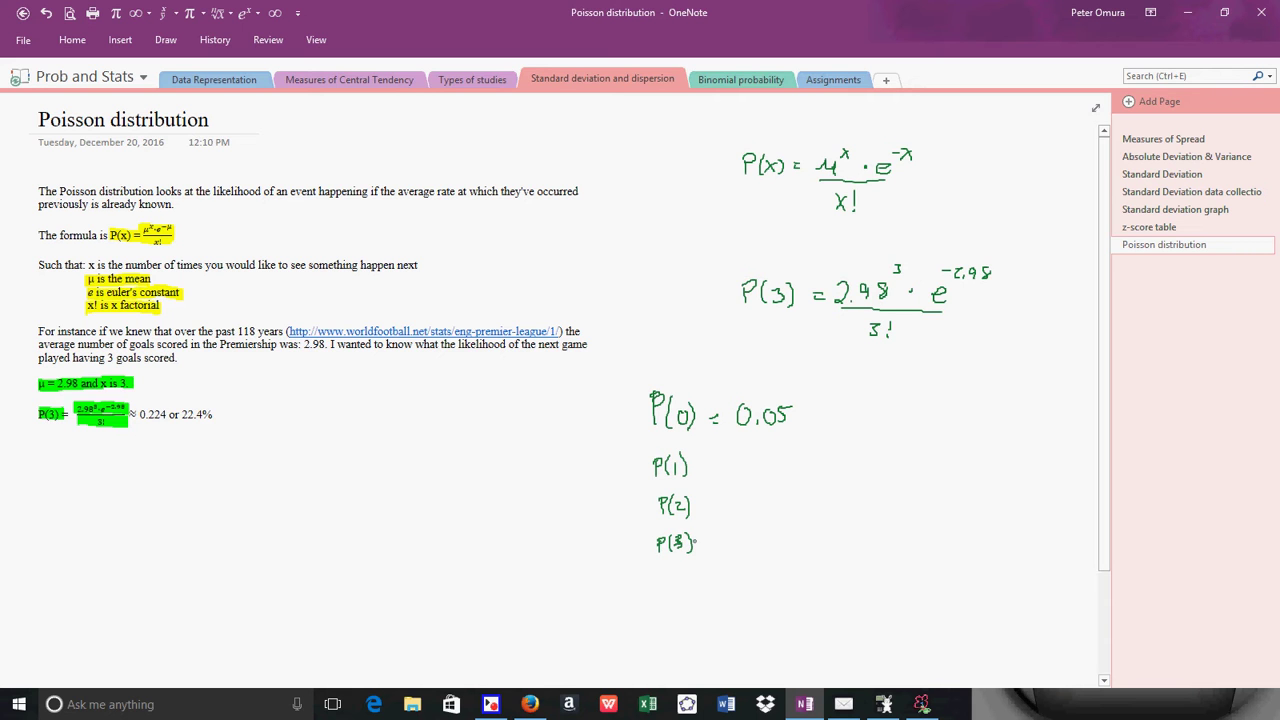
{"action": "left_click", "coordinate": [692, 542]}
{"action": "mouse_move", "coordinate": [679, 533]}
{"action": "left_mouse_down"}
{"action": "mouse_move", "coordinate": [677, 557]}
{"action": "mouse_move", "coordinate": [699, 550]}
{"action": "left_mouse_up"}
- Compute poissonpdf(2.98,1) in Wabbitemu, giving .1513626449
{"action": "left_click", "coordinate": [884, 704]}
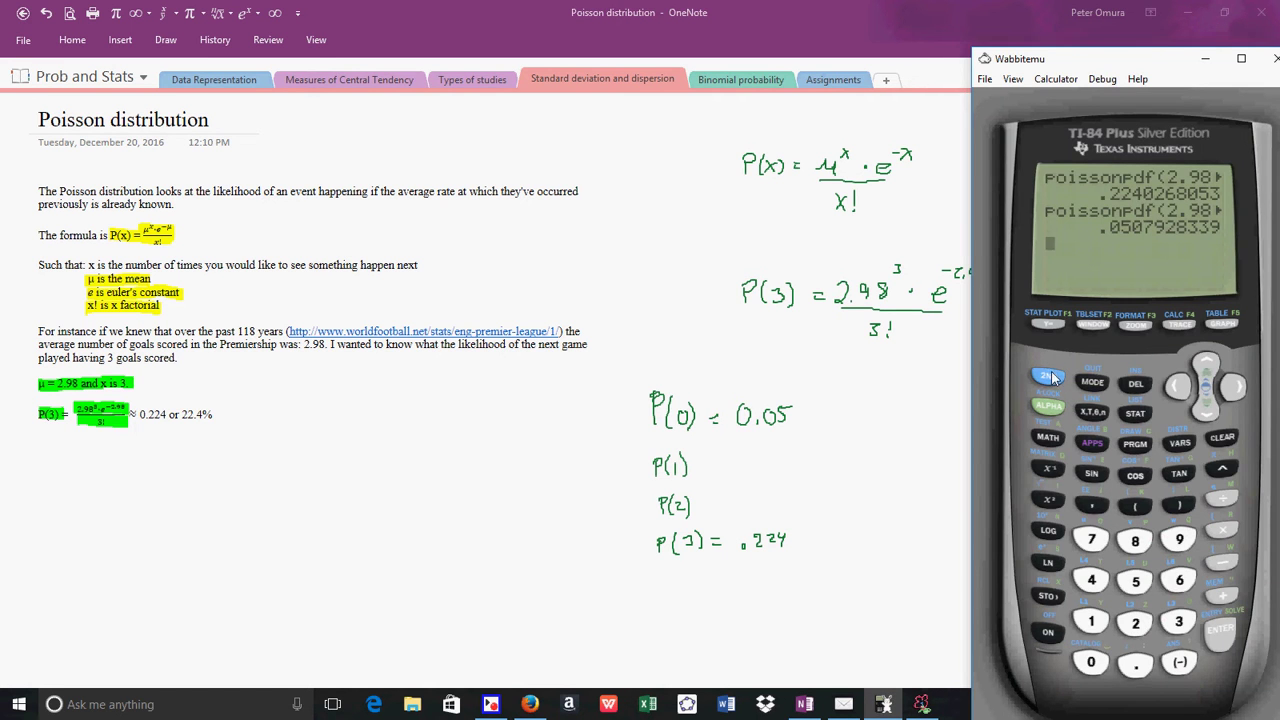
{"action": "left_click", "coordinate": [1050, 377]}
{"action": "left_click", "coordinate": [1180, 444]}
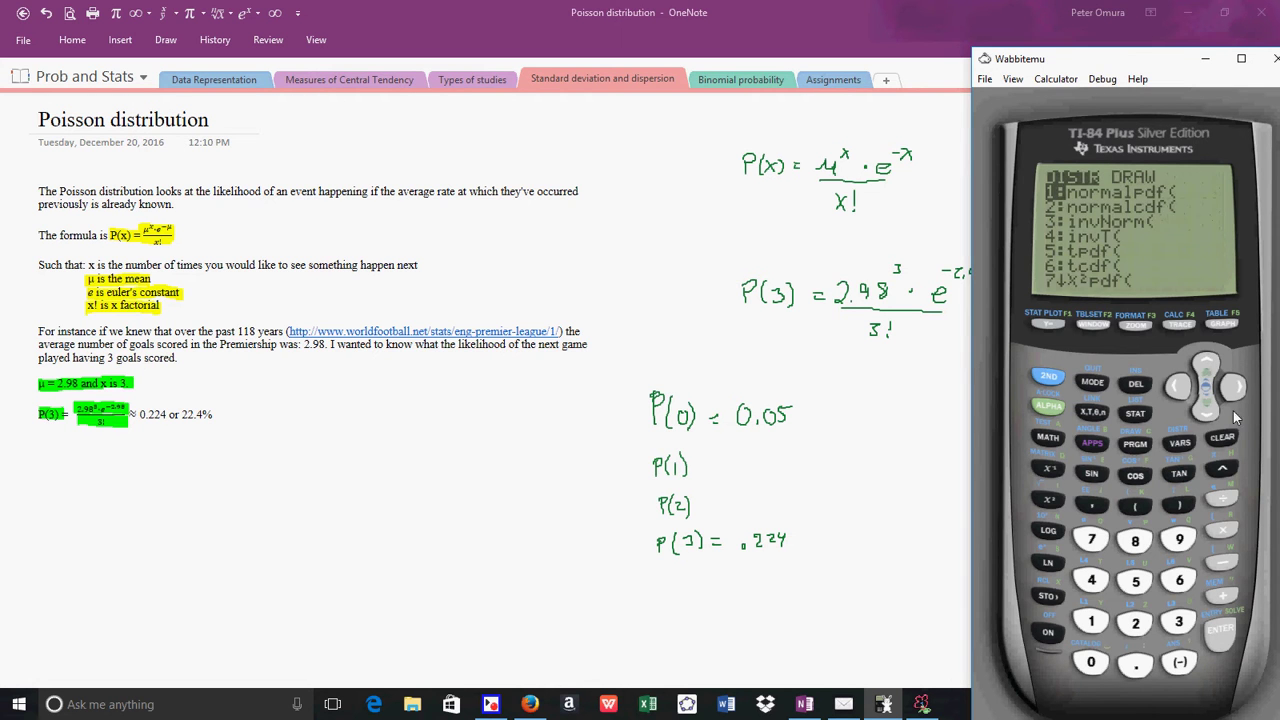
{"action": "left_click", "coordinate": [1207, 363]}
{"action": "left_click", "coordinate": [1207, 363]}
{"action": "left_click", "coordinate": [1207, 363]}
{"action": "left_click", "coordinate": [1207, 363]}
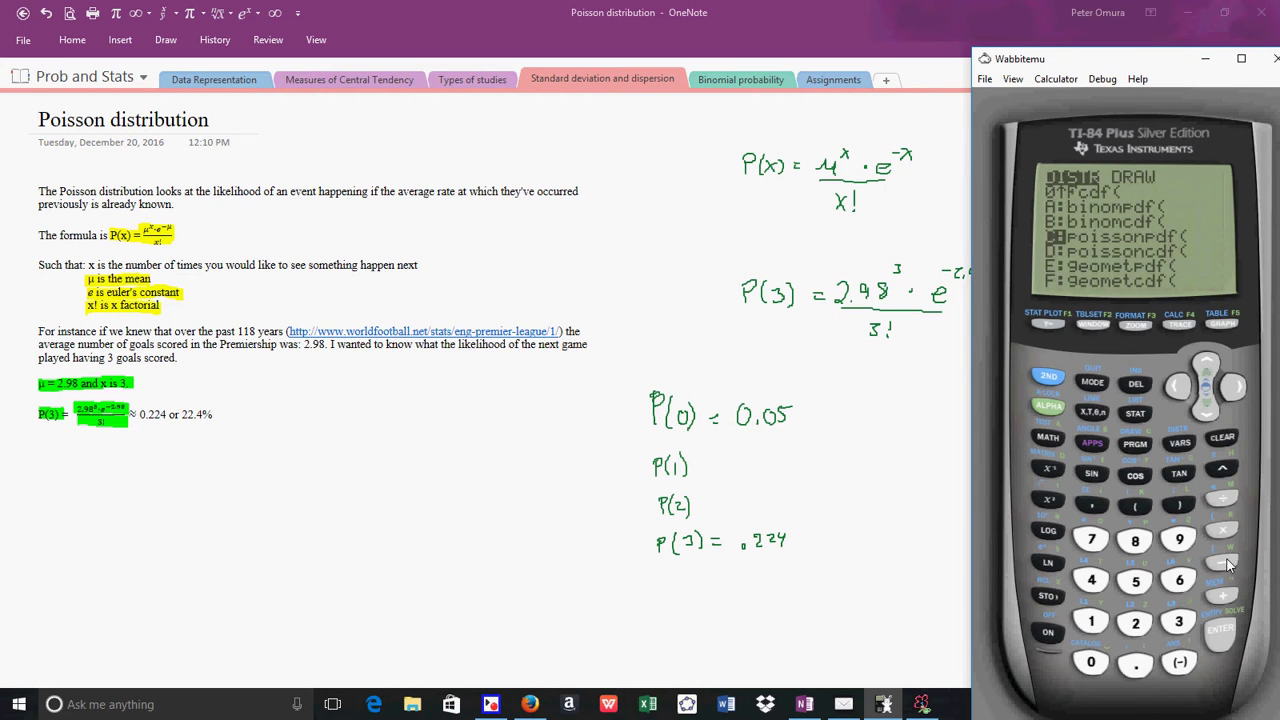
{"action": "left_click", "coordinate": [1219, 630]}
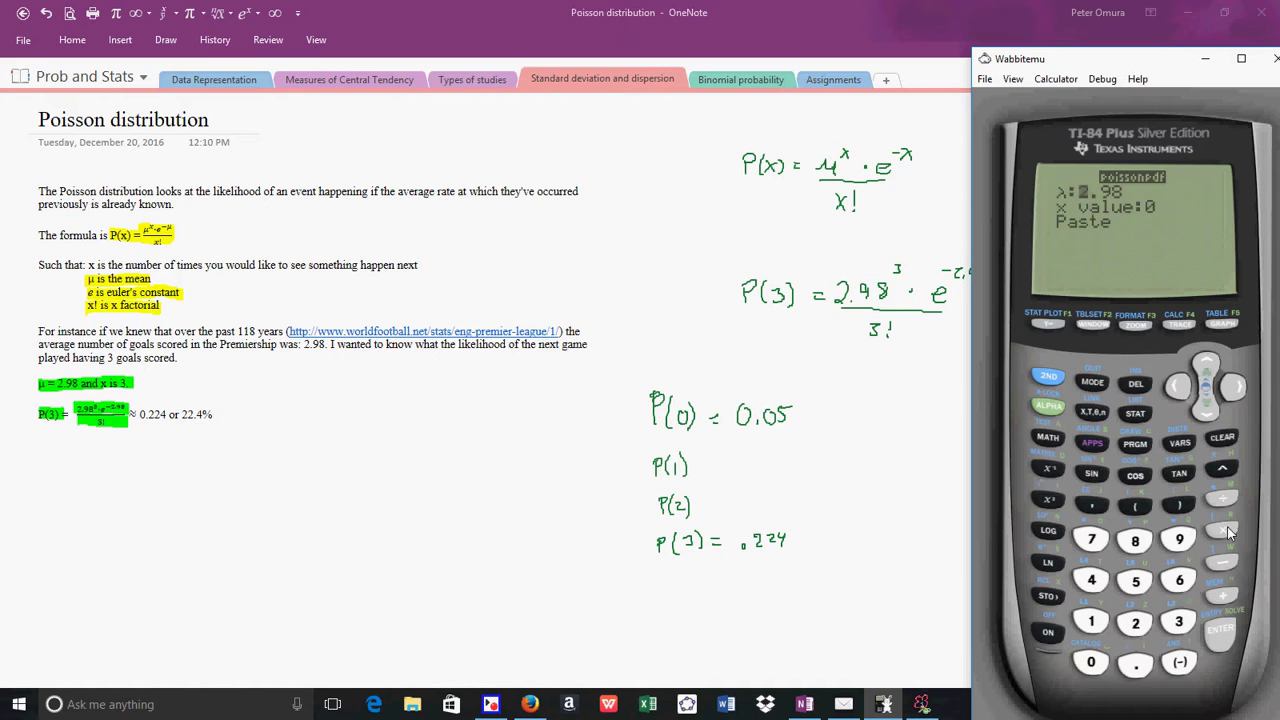
{"action": "left_click", "coordinate": [1219, 630]}
{"action": "left_click", "coordinate": [1098, 621]}
{"action": "left_click", "coordinate": [1219, 632]}
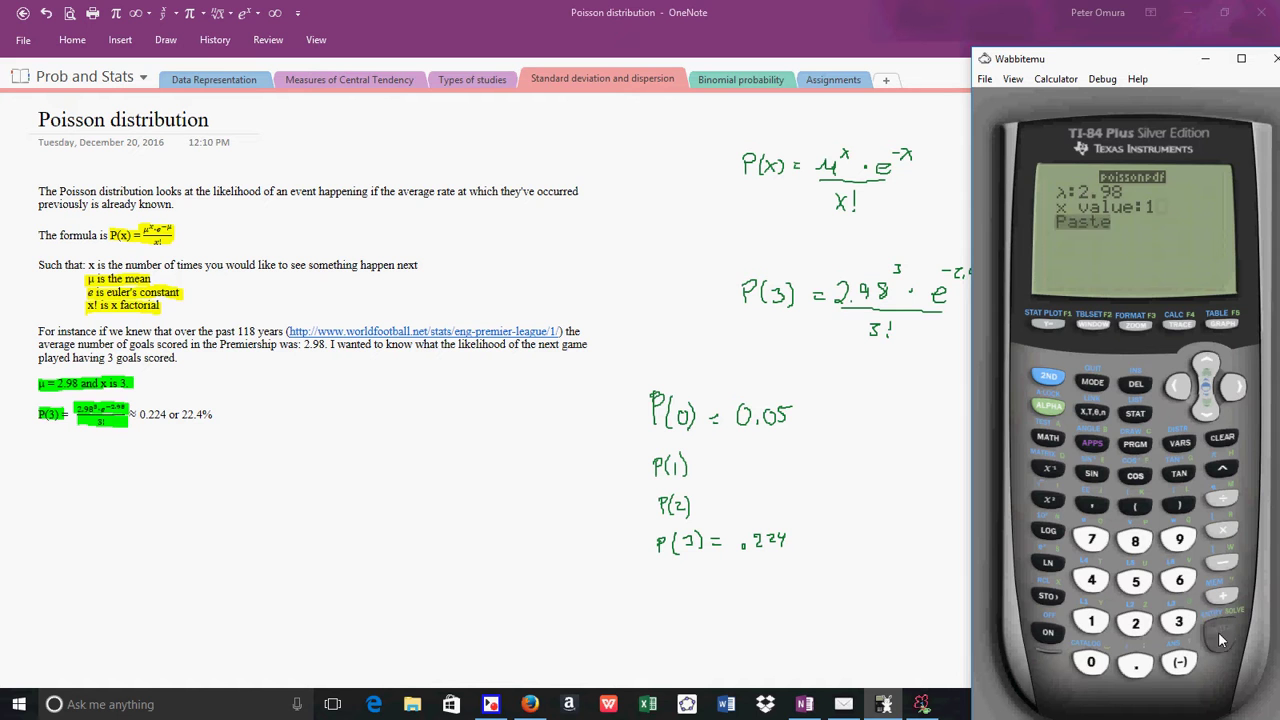
{"action": "left_click", "coordinate": [1219, 640]}
{"action": "left_click", "coordinate": [1219, 640]}
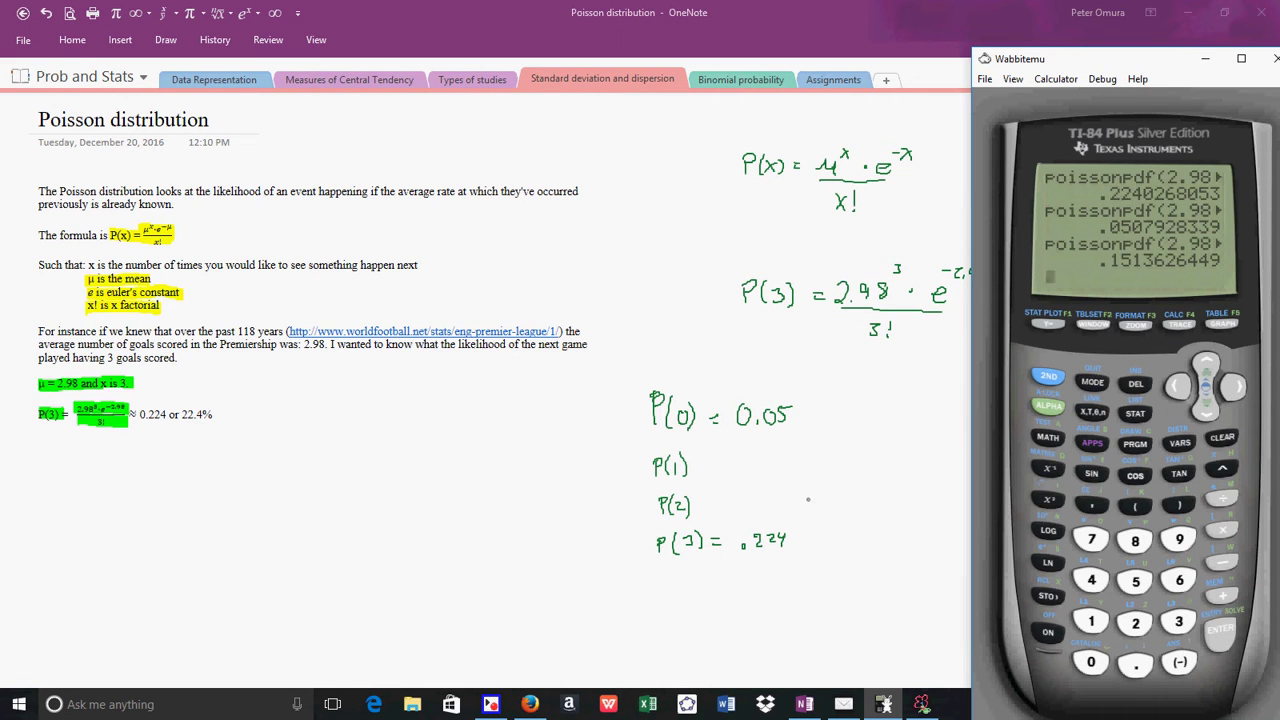
- Handwrite P(1) = 0.15 on the OneNote page
{"action": "left_click", "coordinate": [716, 464]}
{"action": "left_click_drag", "start_coordinate": [709, 461], "coordinate": [718, 461]}
{"action": "mouse_move", "coordinate": [709, 467]}
{"action": "left_mouse_down"}
{"action": "mouse_move", "coordinate": [739, 456]}
{"action": "mouse_move", "coordinate": [772, 471]}
{"action": "left_mouse_up"}
{"action": "left_click", "coordinate": [755, 467]}
{"action": "left_click_drag", "start_coordinate": [779, 456], "coordinate": [776, 466]}
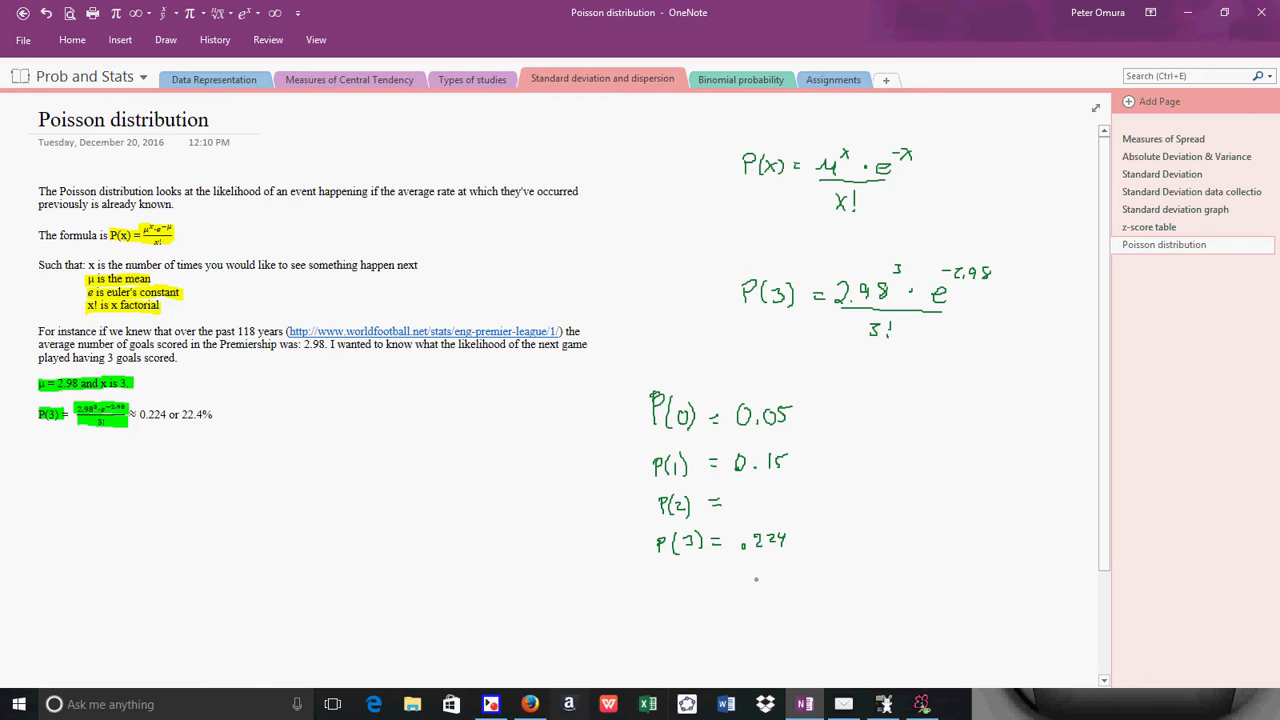
- Search the distributions list again, landing on binompdf by mistake
{"action": "left_click", "coordinate": [886, 704]}
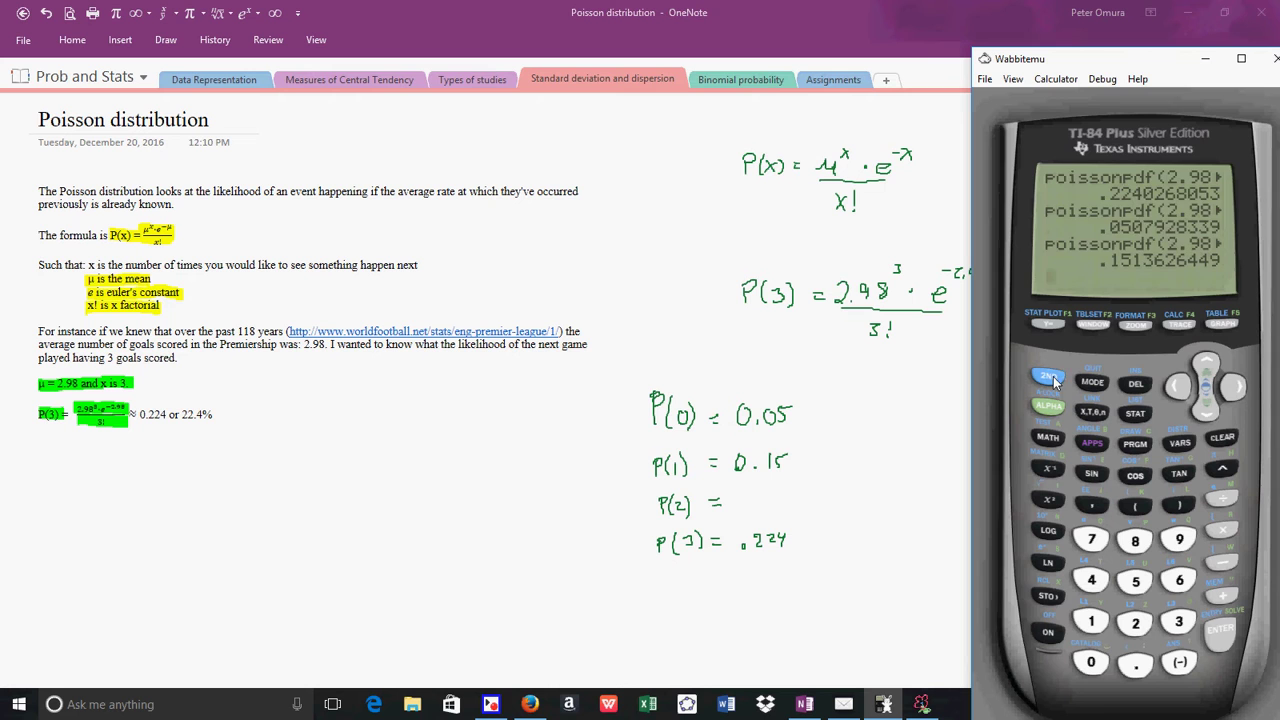
{"action": "left_click", "coordinate": [1186, 455]}
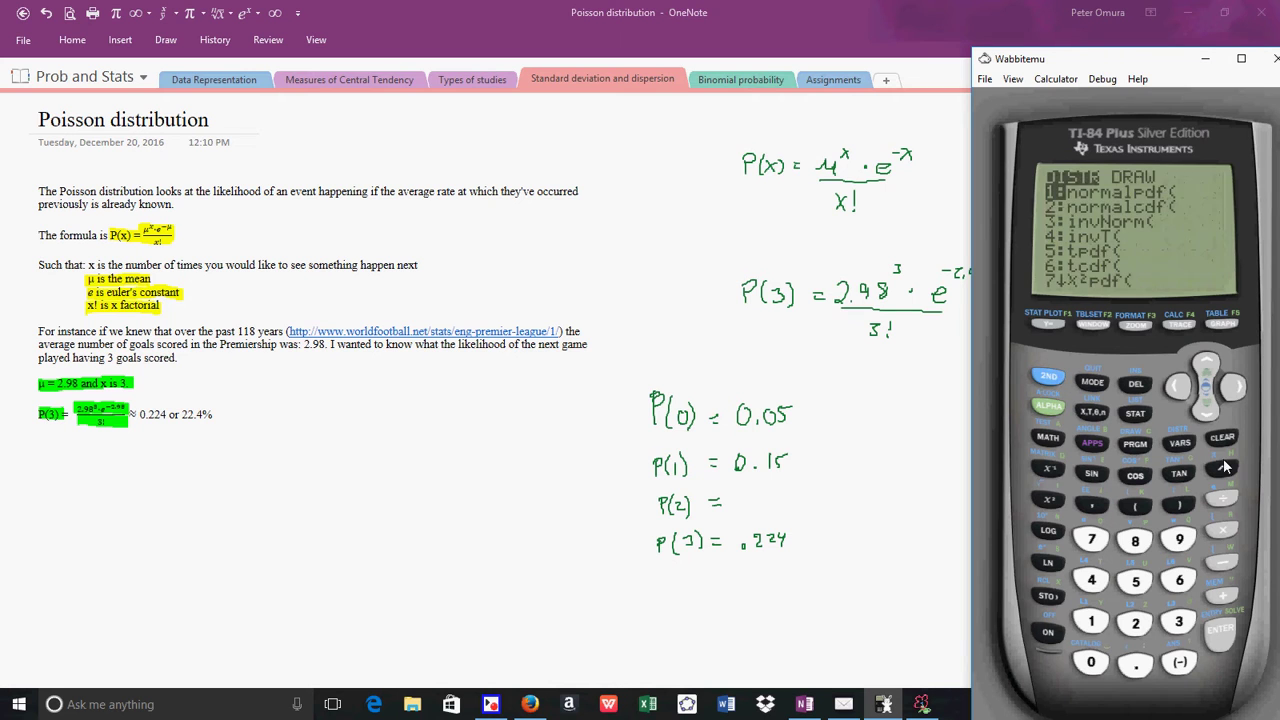
{"action": "left_click", "coordinate": [1208, 366]}
{"action": "left_click", "coordinate": [1208, 366]}
{"action": "left_click", "coordinate": [1208, 366]}
{"action": "left_click", "coordinate": [1208, 366]}
{"action": "left_click", "coordinate": [1208, 366]}
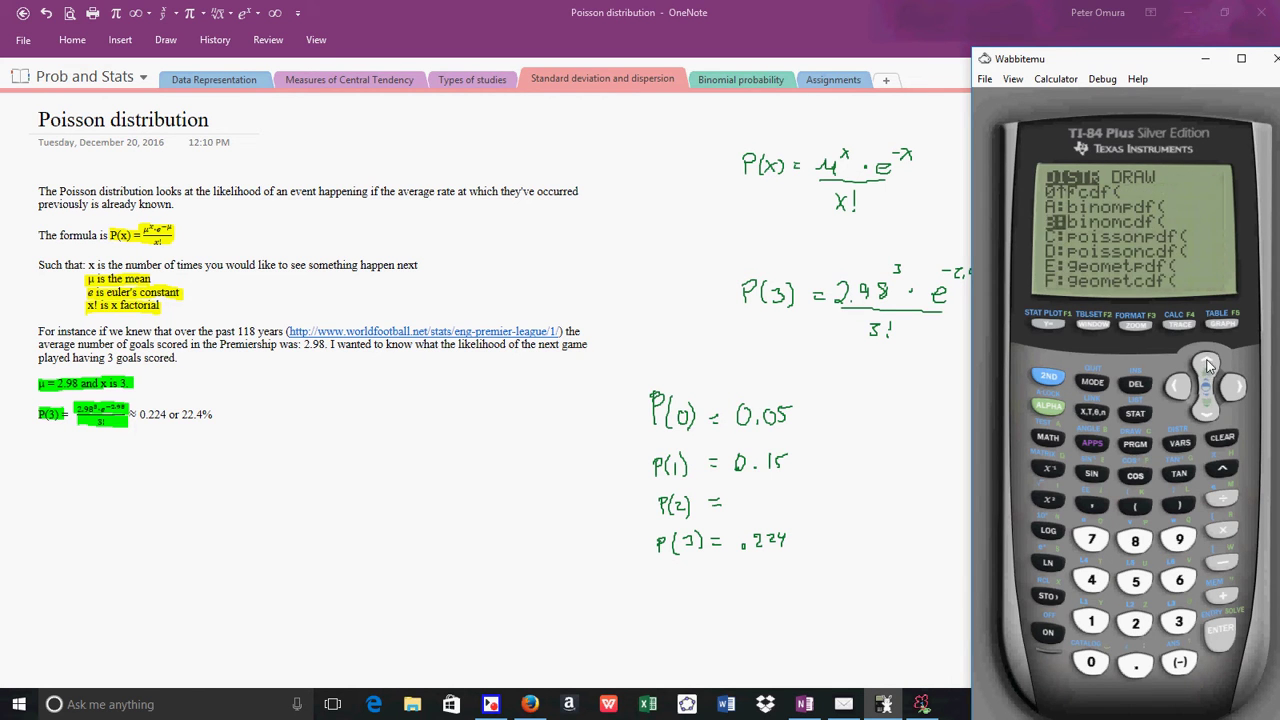
{"action": "left_click", "coordinate": [1216, 632]}
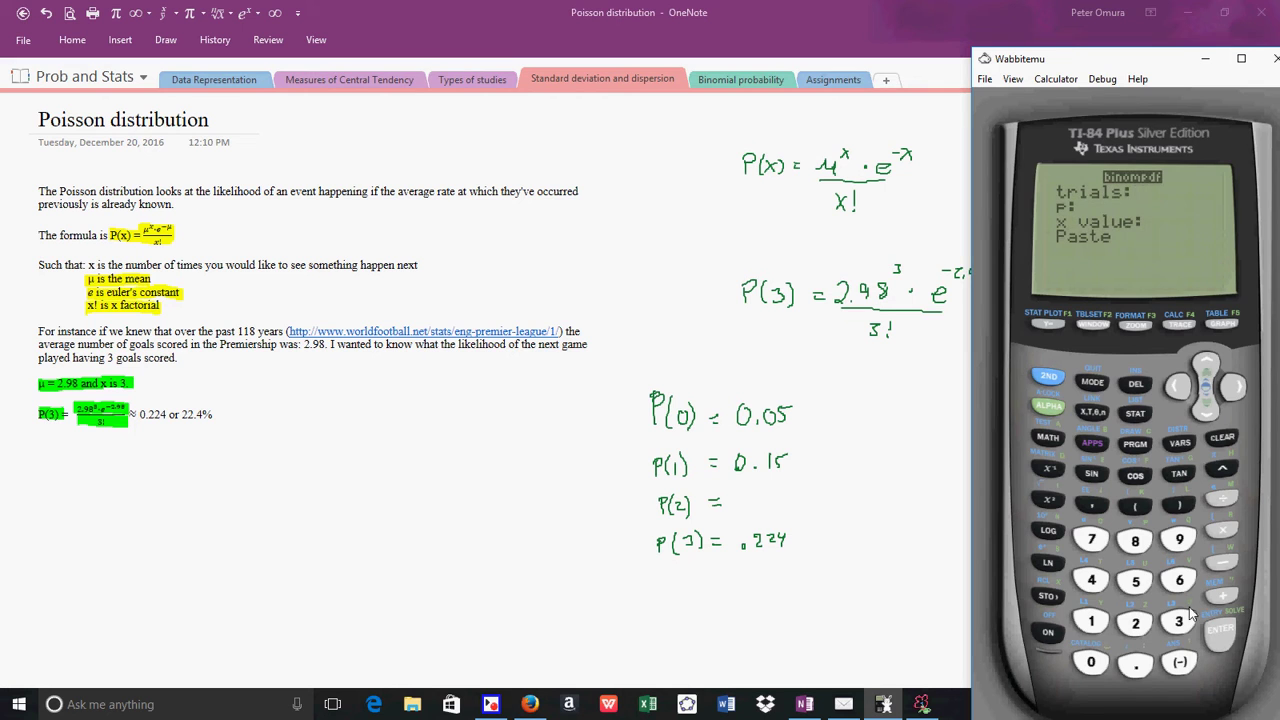
- Retry the distributions list, clear the wrongly filled binompdf field and return to the home screen
{"action": "left_click", "coordinate": [1053, 380]}
{"action": "left_click", "coordinate": [1180, 443]}
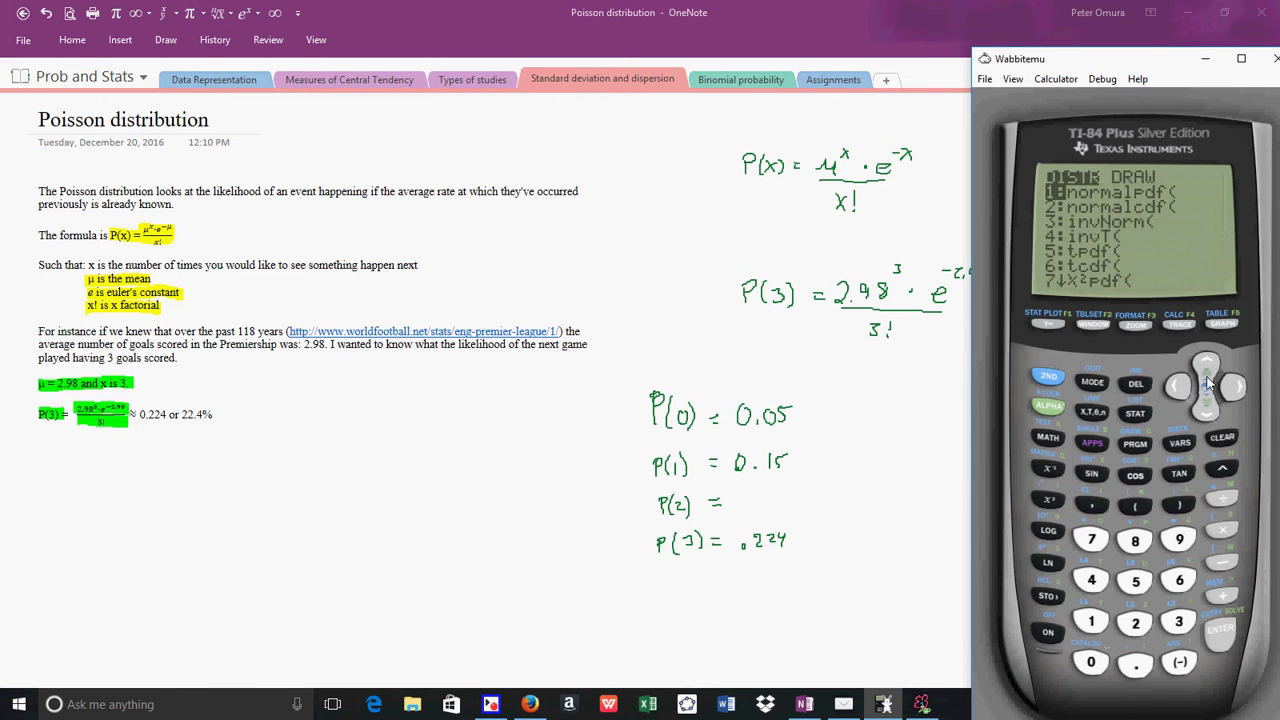
{"action": "left_click", "coordinate": [1205, 402]}
{"action": "left_click", "coordinate": [1205, 405]}
{"action": "left_click", "coordinate": [1205, 409]}
{"action": "left_click", "coordinate": [1205, 409]}
{"action": "left_click", "coordinate": [1205, 409]}
{"action": "left_click", "coordinate": [1205, 409]}
{"action": "left_click", "coordinate": [1205, 409]}
{"action": "left_click", "coordinate": [1205, 409]}
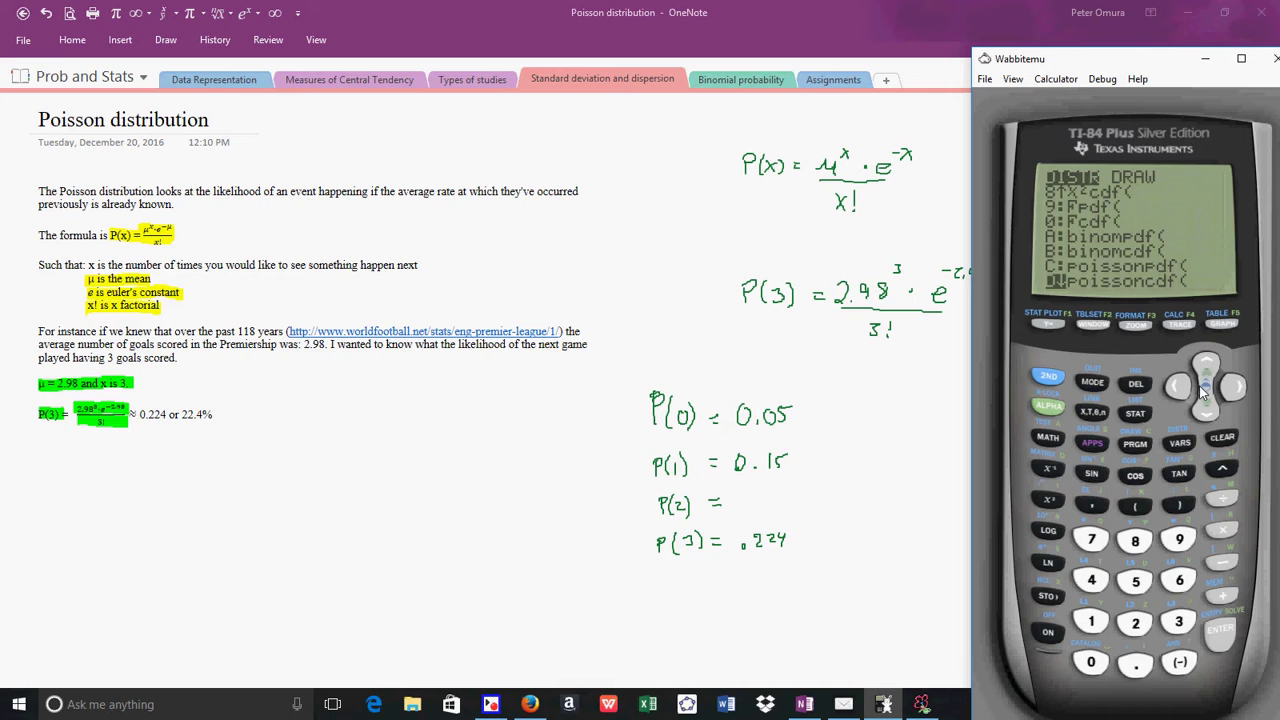
{"action": "left_click", "coordinate": [1207, 362]}
{"action": "left_click", "coordinate": [1237, 641]}
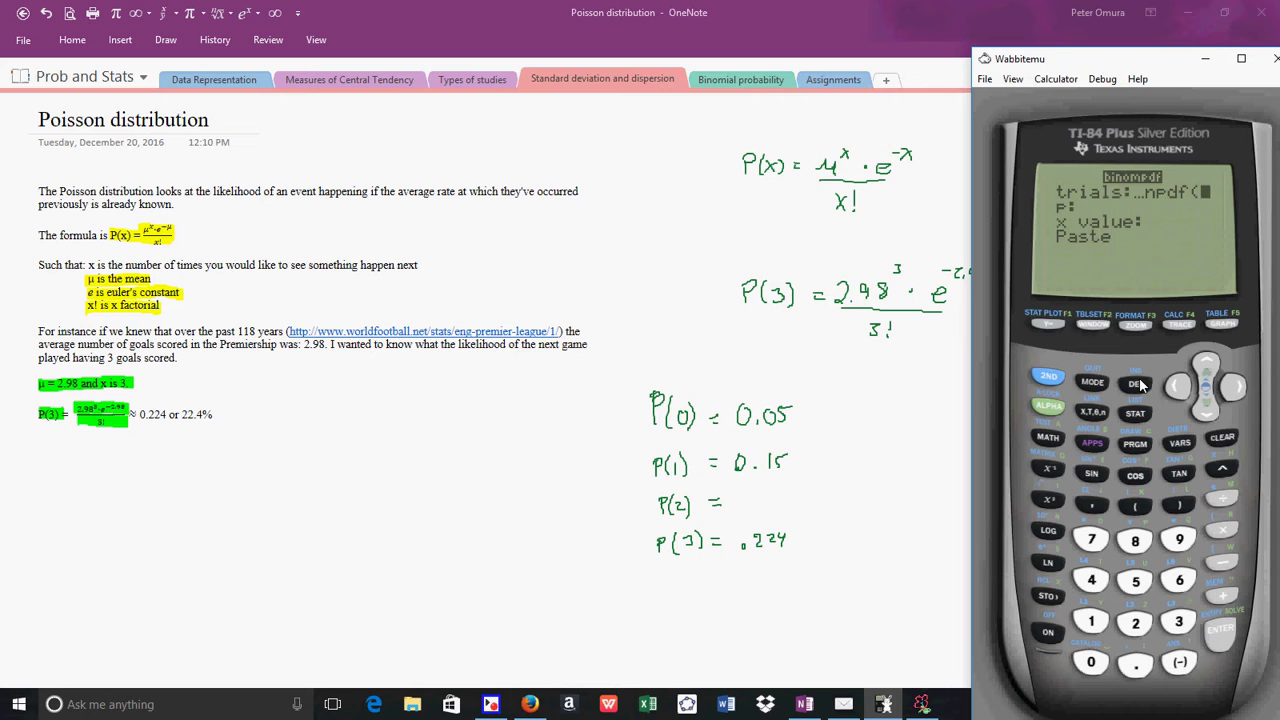
{"action": "left_click", "coordinate": [1220, 440]}
{"action": "left_click", "coordinate": [1050, 376]}
{"action": "left_click", "coordinate": [1096, 384]}
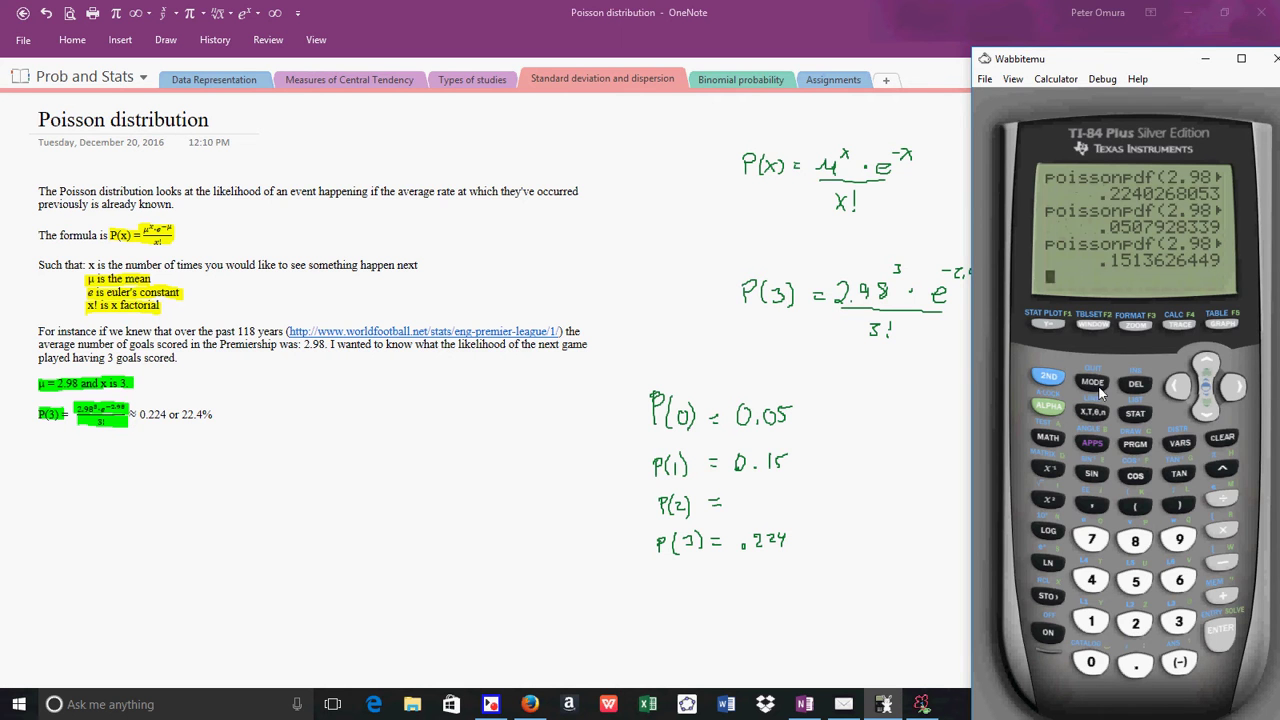
- Reopen the distributions list and open the poissonpdf input screen
{"action": "left_click", "coordinate": [1050, 376]}
{"action": "left_click", "coordinate": [1180, 442]}
{"action": "left_click", "coordinate": [1208, 413]}
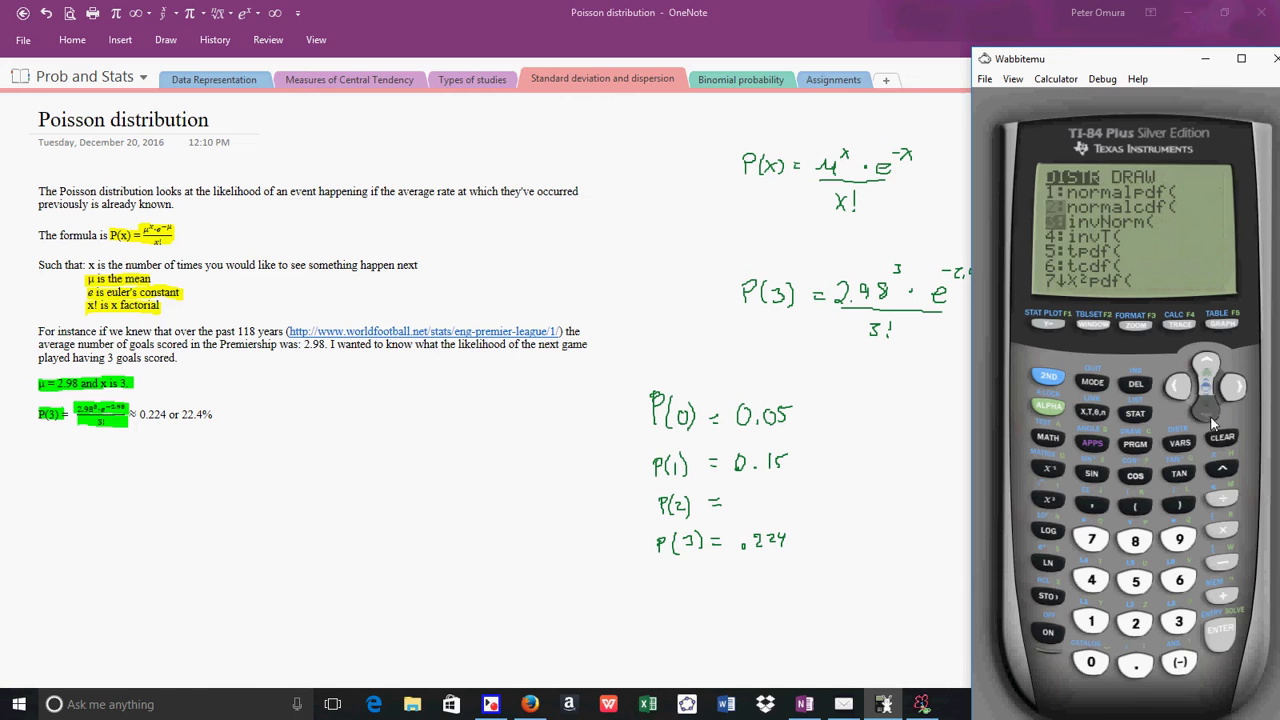
{"action": "left_click", "coordinate": [1208, 413]}
{"action": "left_click", "coordinate": [1208, 413]}
{"action": "left_click", "coordinate": [1208, 412]}
{"action": "left_click", "coordinate": [1208, 412]}
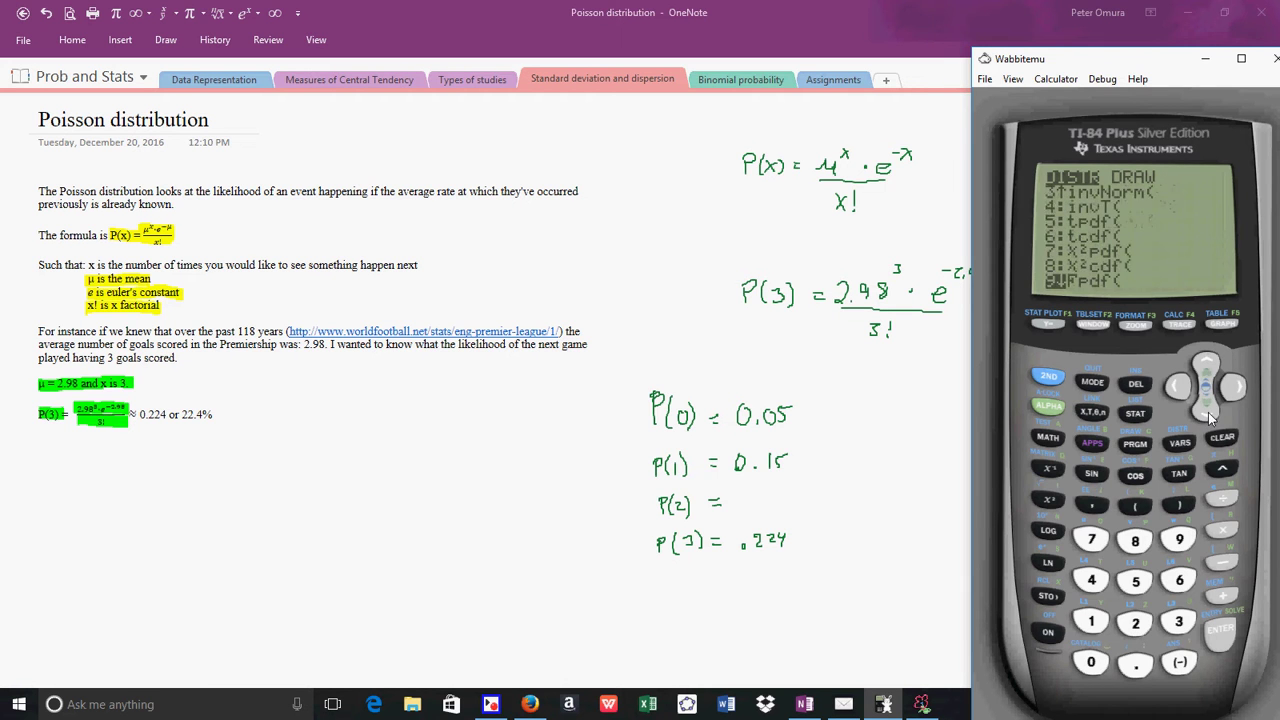
{"action": "left_click", "coordinate": [1208, 412]}
{"action": "left_click", "coordinate": [1208, 412]}
{"action": "left_click", "coordinate": [1208, 412]}
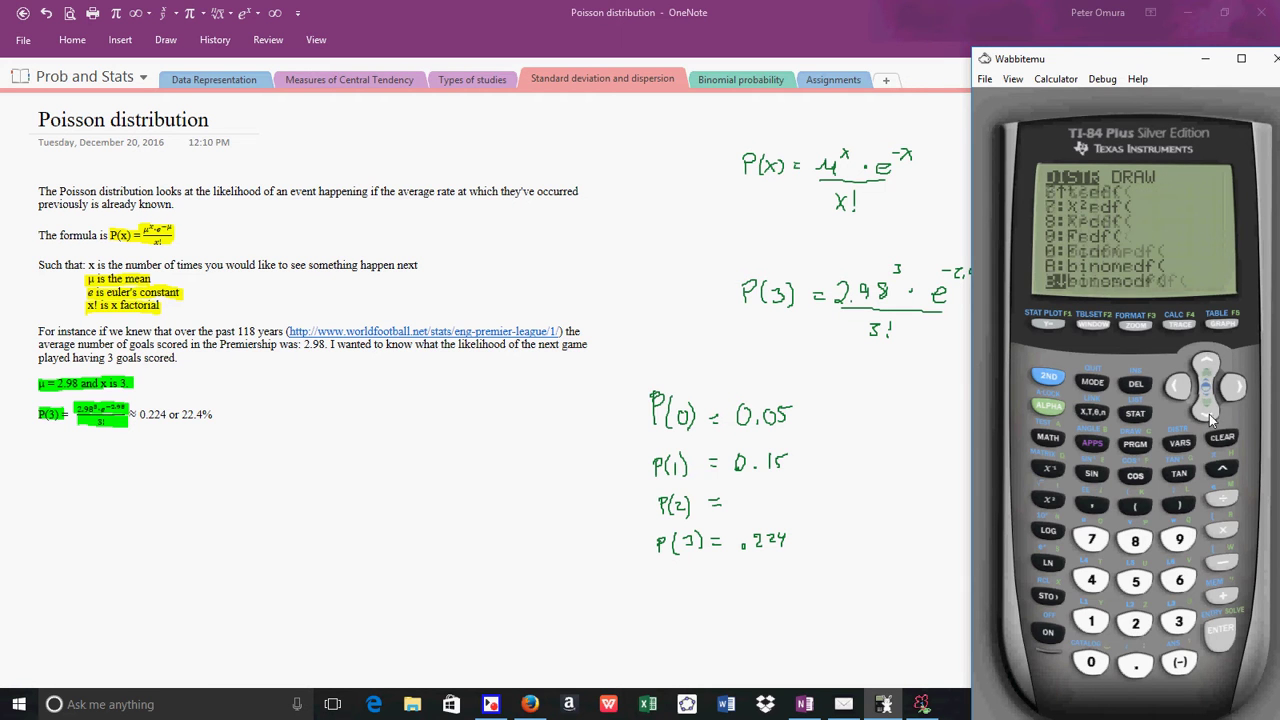
{"action": "left_click", "coordinate": [1226, 640]}
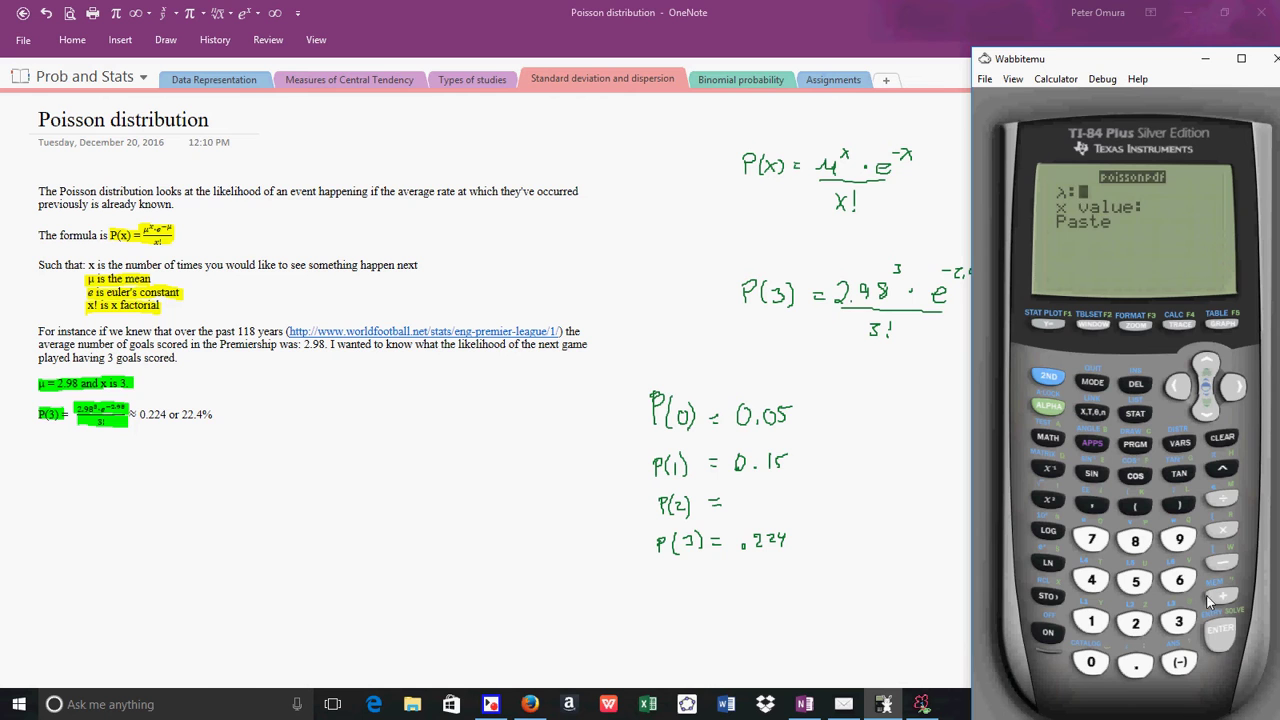
- Enter λ 2.98 and x 2 and evaluate poissonpdf, giving .2255303409
{"action": "left_click", "coordinate": [1148, 622]}
{"action": "left_click", "coordinate": [1174, 542]}
{"action": "left_click", "coordinate": [1148, 548]}
{"action": "left_click", "coordinate": [1226, 640]}
{"action": "left_click", "coordinate": [1140, 622]}
{"action": "left_click", "coordinate": [1222, 638]}
{"action": "left_click", "coordinate": [1222, 640]}
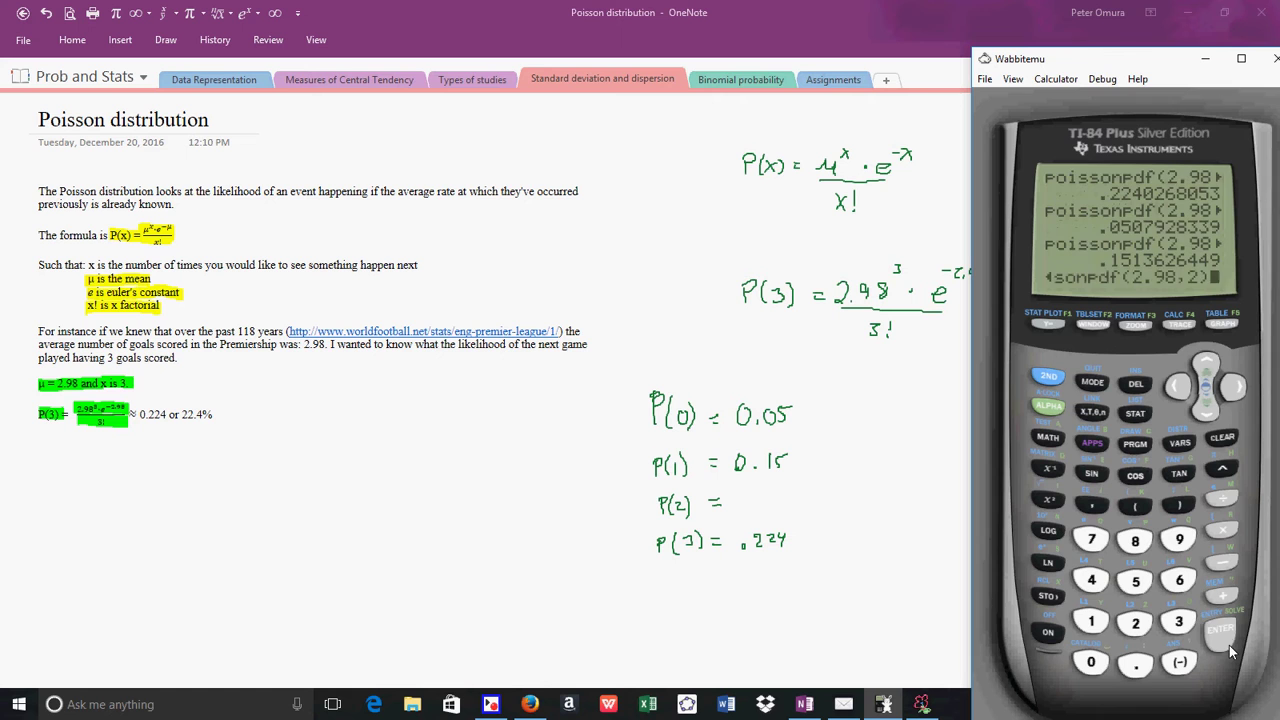
{"action": "left_click", "coordinate": [1222, 635]}
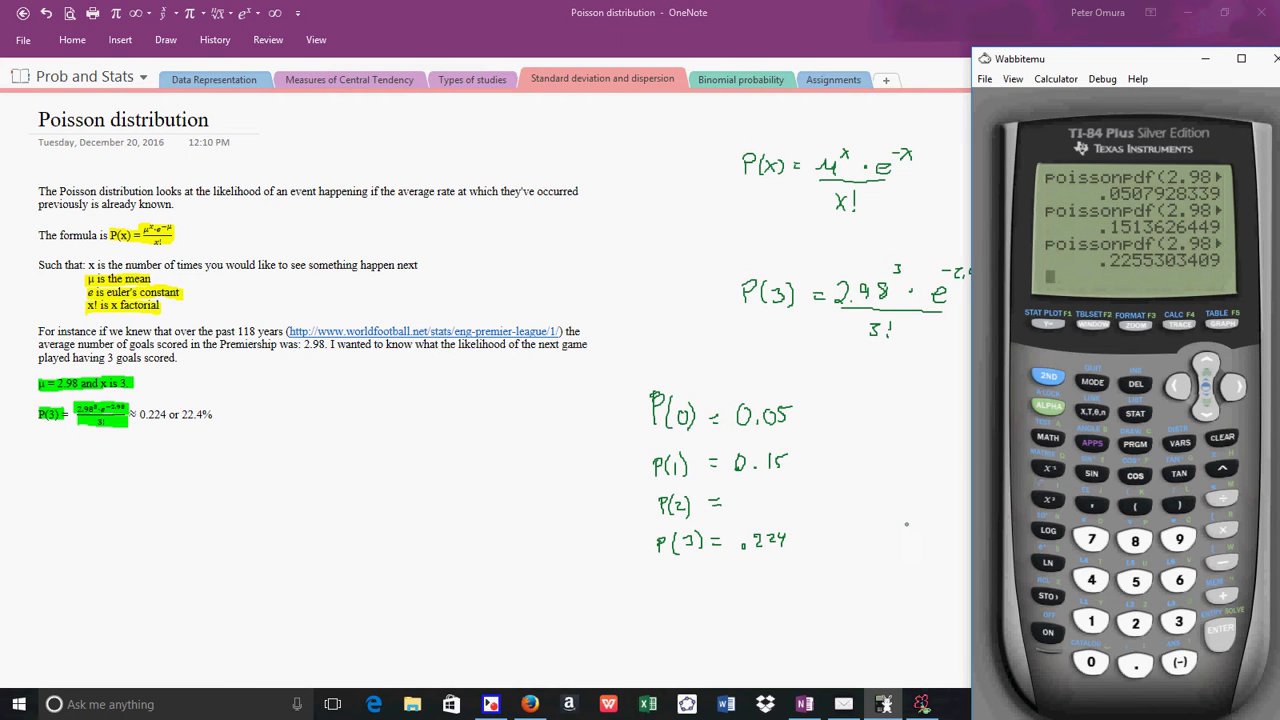
- Write the P(2) value, underline the P(3) = .224 line, and undo a stray ink mark
{"action": "left_click", "coordinate": [745, 503]}
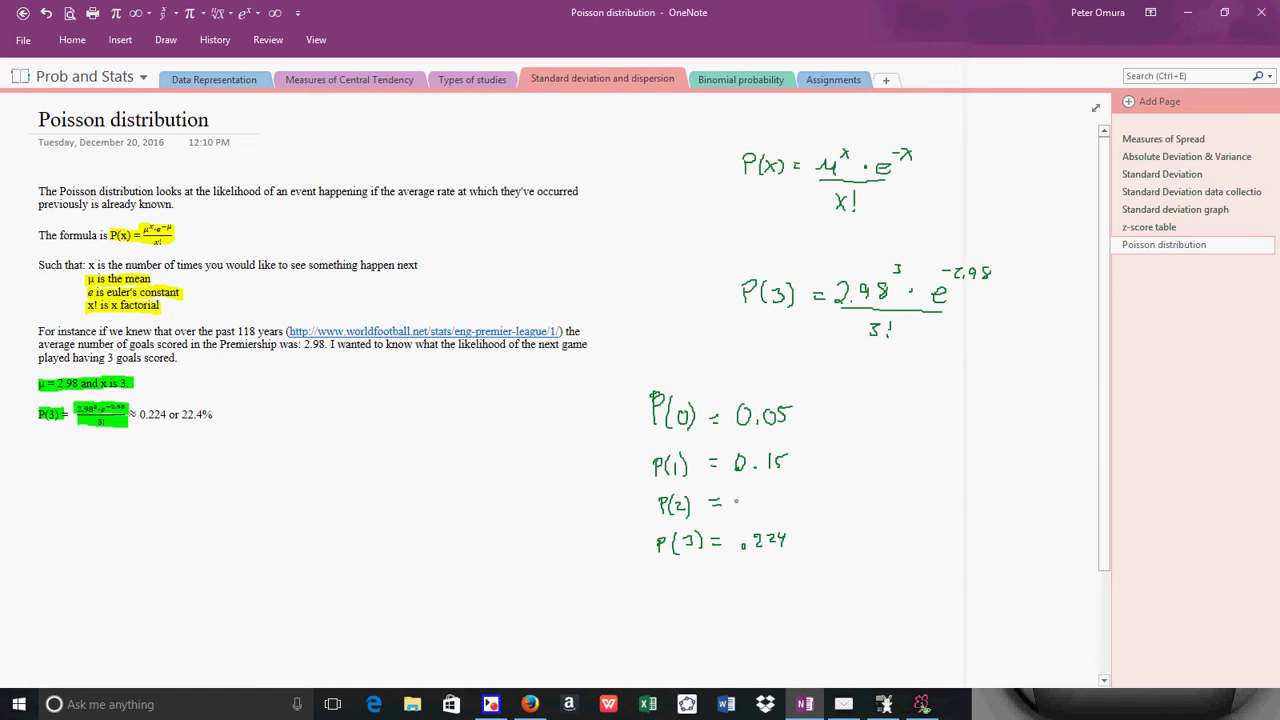
{"action": "left_click_drag", "start_coordinate": [742, 495], "coordinate": [741, 497]}
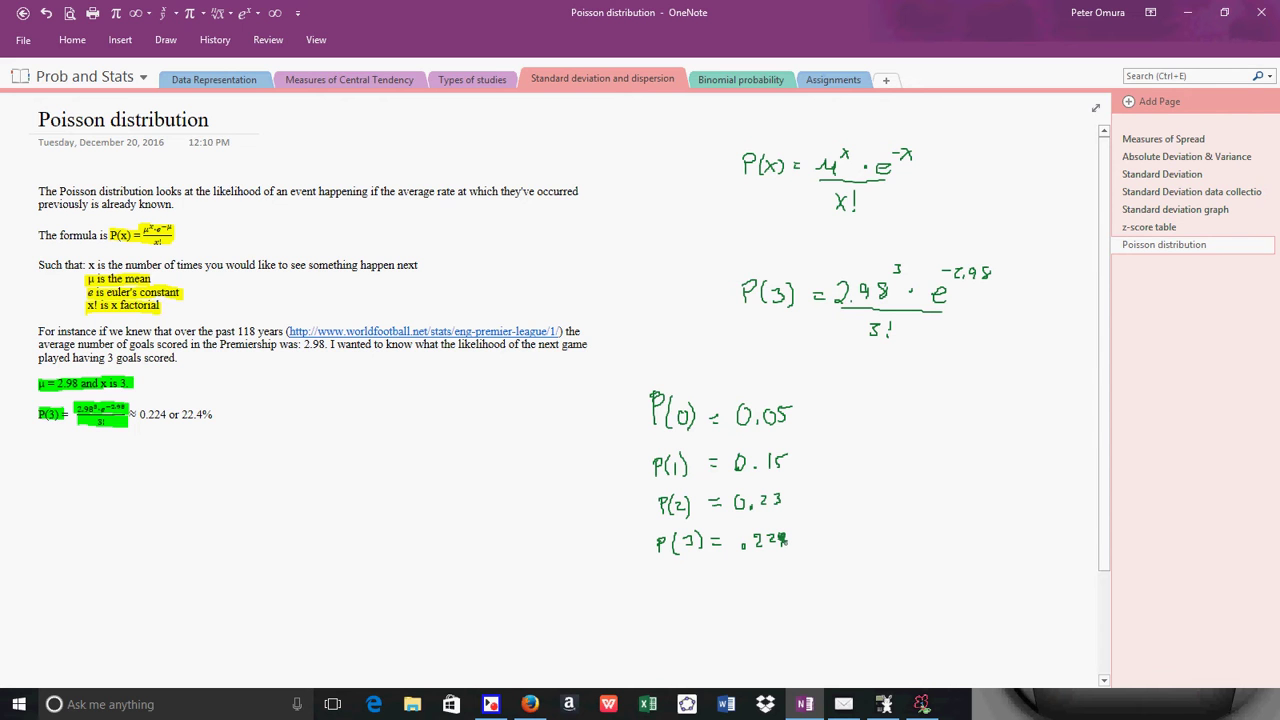
{"action": "left_click_drag", "start_coordinate": [648, 563], "coordinate": [797, 562]}
{"action": "left_click_drag", "start_coordinate": [908, 441], "coordinate": [917, 442]}
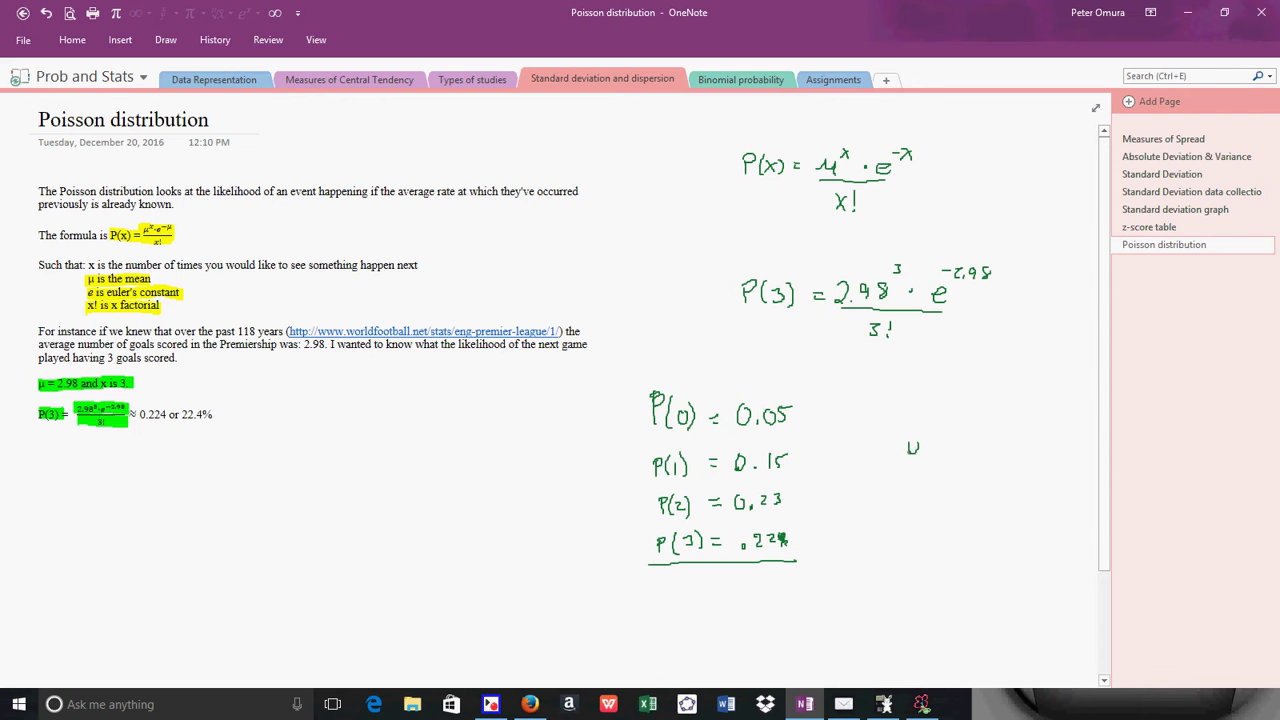
{"action": "key", "text": "ctrl+z"}
- Handwrite 'P(0,3) =' beneath the underlined P(3) line
{"action": "left_click_drag", "start_coordinate": [776, 577], "coordinate": [776, 586]}
{"action": "left_click_drag", "start_coordinate": [657, 581], "coordinate": [668, 592]}
{"action": "left_click_drag", "start_coordinate": [674, 580], "coordinate": [677, 590]}
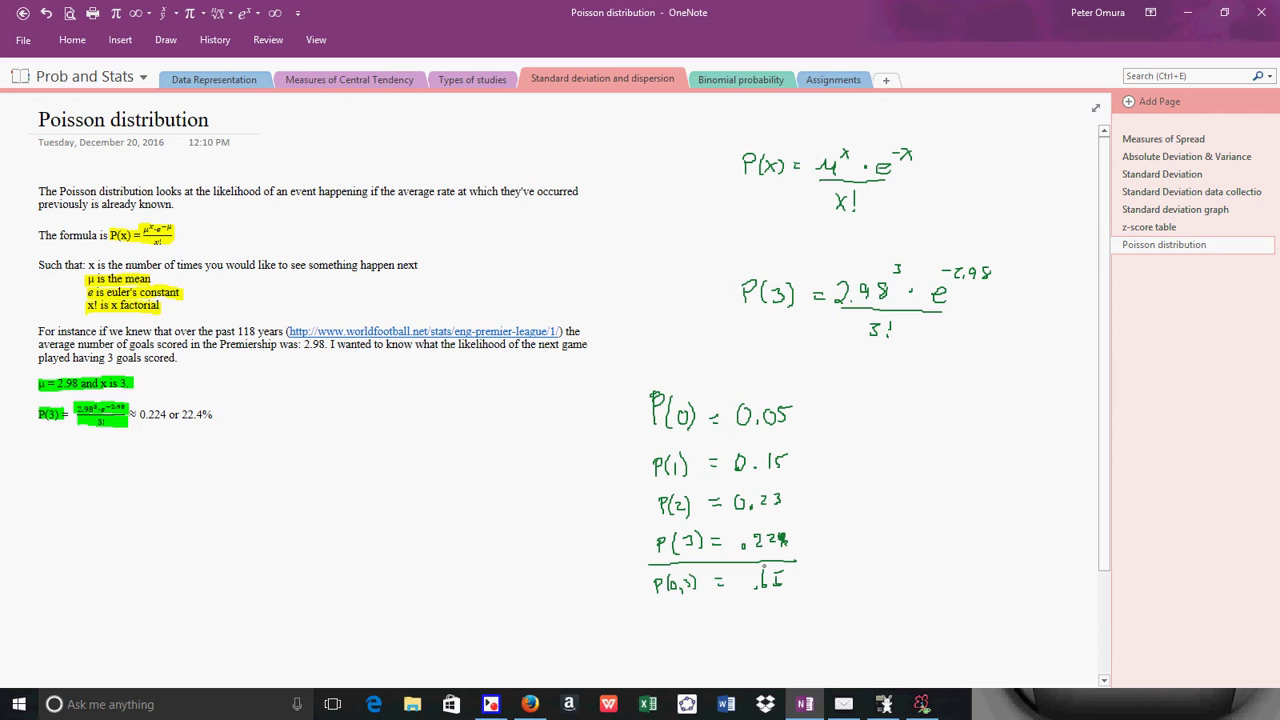
{"action": "left_click", "coordinate": [884, 704]}
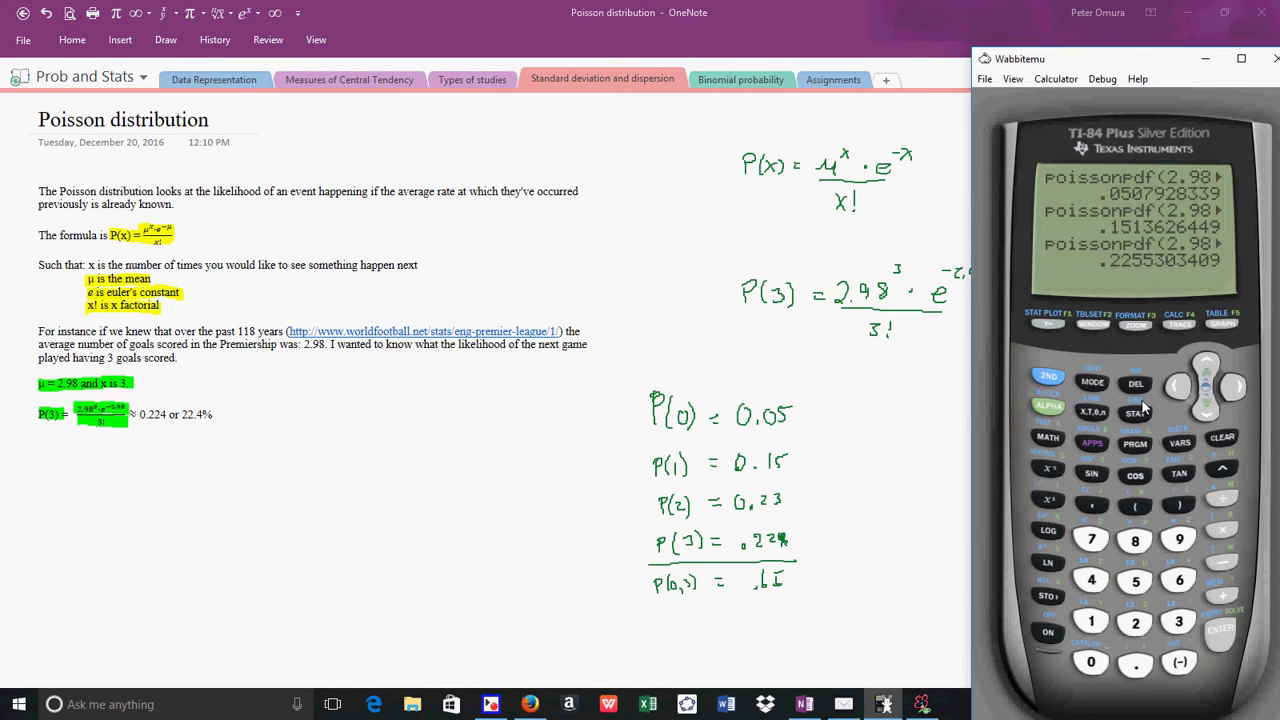
- Choose poissoncdf( from the calculator's DISTR menu
{"action": "left_click", "coordinate": [1048, 376]}
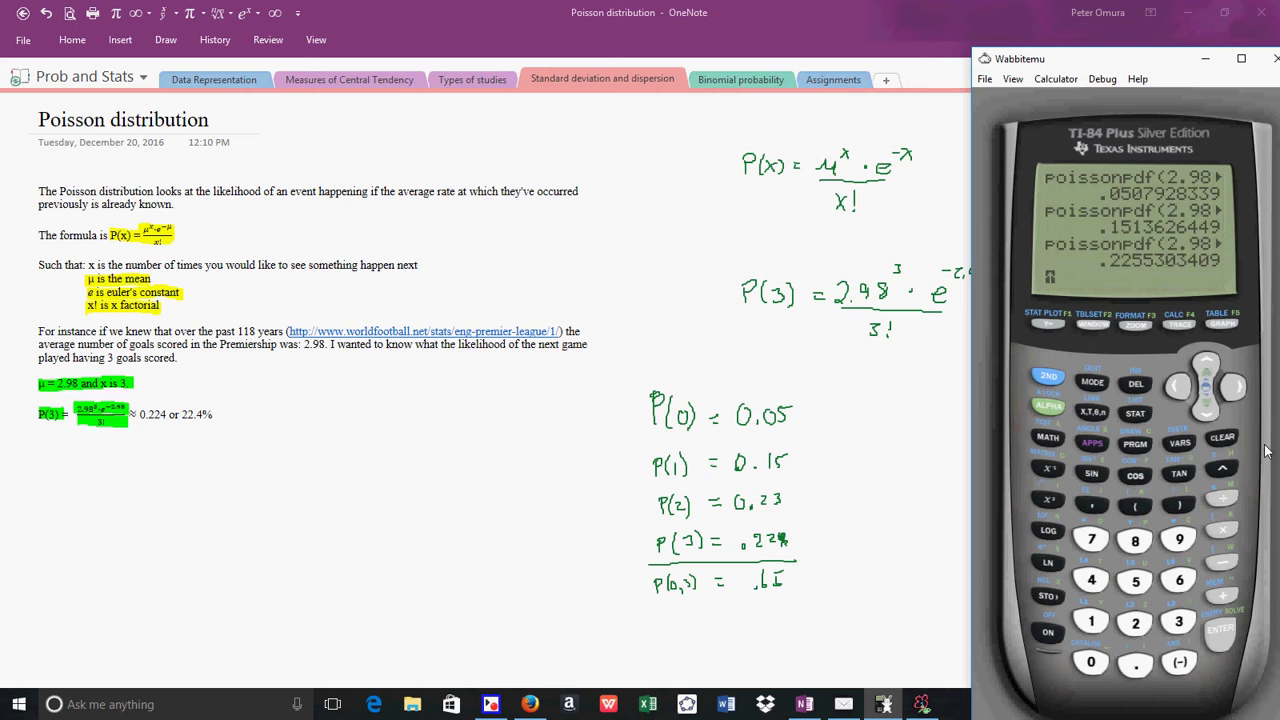
{"action": "left_click", "coordinate": [1179, 443]}
{"action": "left_click", "coordinate": [1207, 368]}
{"action": "left_click", "coordinate": [1207, 368]}
{"action": "left_click", "coordinate": [1207, 368]}
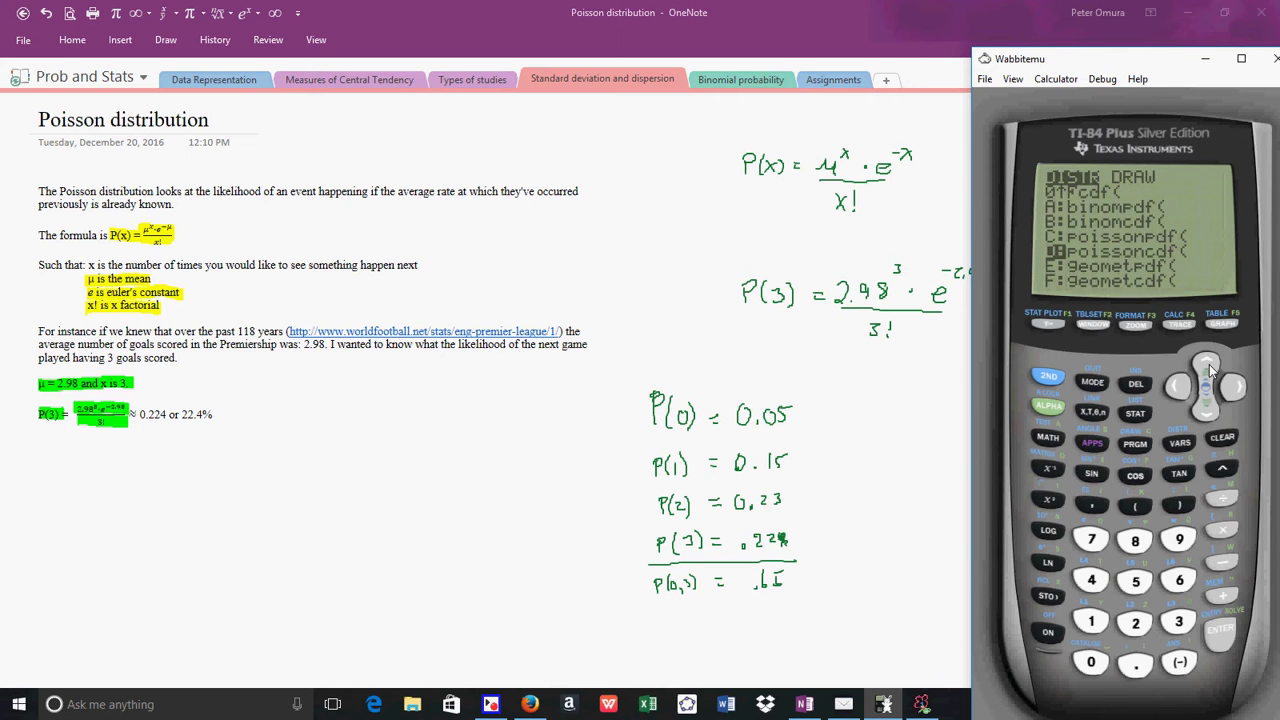
{"action": "left_click", "coordinate": [1215, 640]}
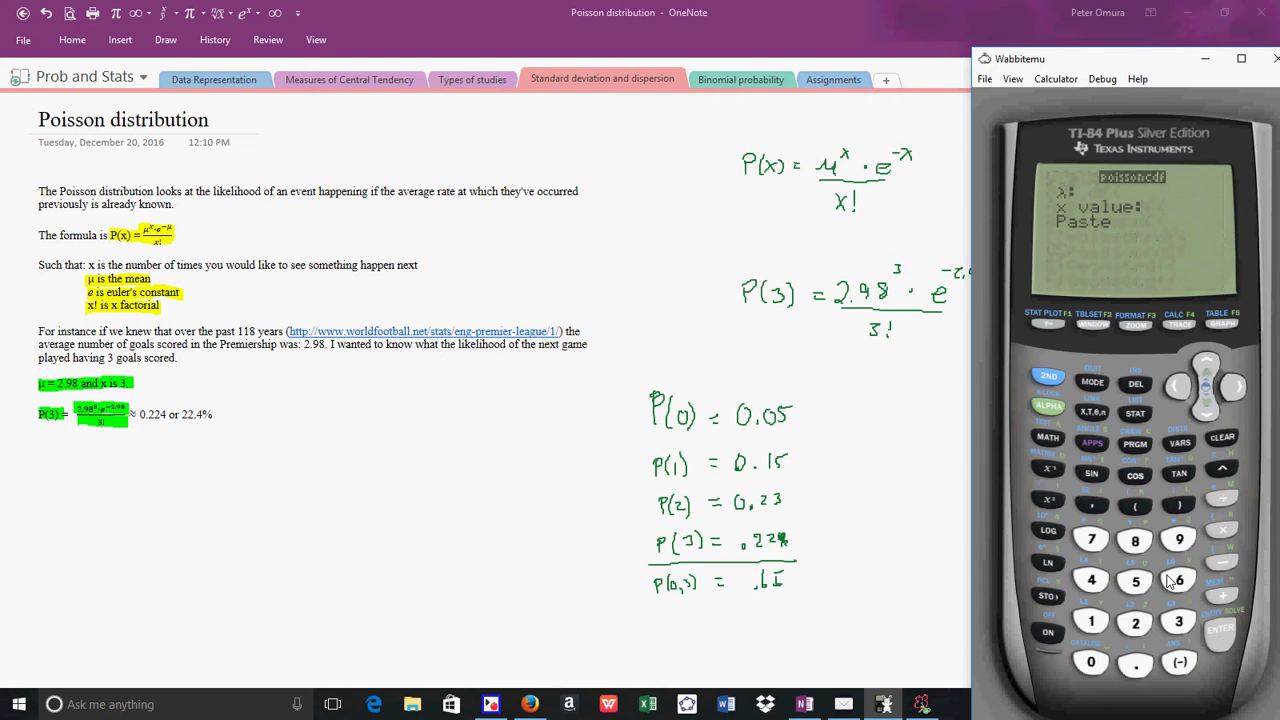
- Enter λ 2.98 and x 3 and evaluate poissoncdf, giving .6517126255
{"action": "left_click", "coordinate": [1140, 665]}
{"action": "left_click", "coordinate": [1182, 392]}
{"action": "left_click", "coordinate": [1135, 622]}
{"action": "left_click", "coordinate": [1178, 540]}
{"action": "left_click", "coordinate": [1135, 540]}
{"action": "left_click", "coordinate": [1220, 628]}
{"action": "left_click", "coordinate": [1180, 622]}
{"action": "left_click", "coordinate": [1218, 638]}
{"action": "left_click", "coordinate": [1222, 638]}
{"action": "left_click", "coordinate": [1222, 636]}
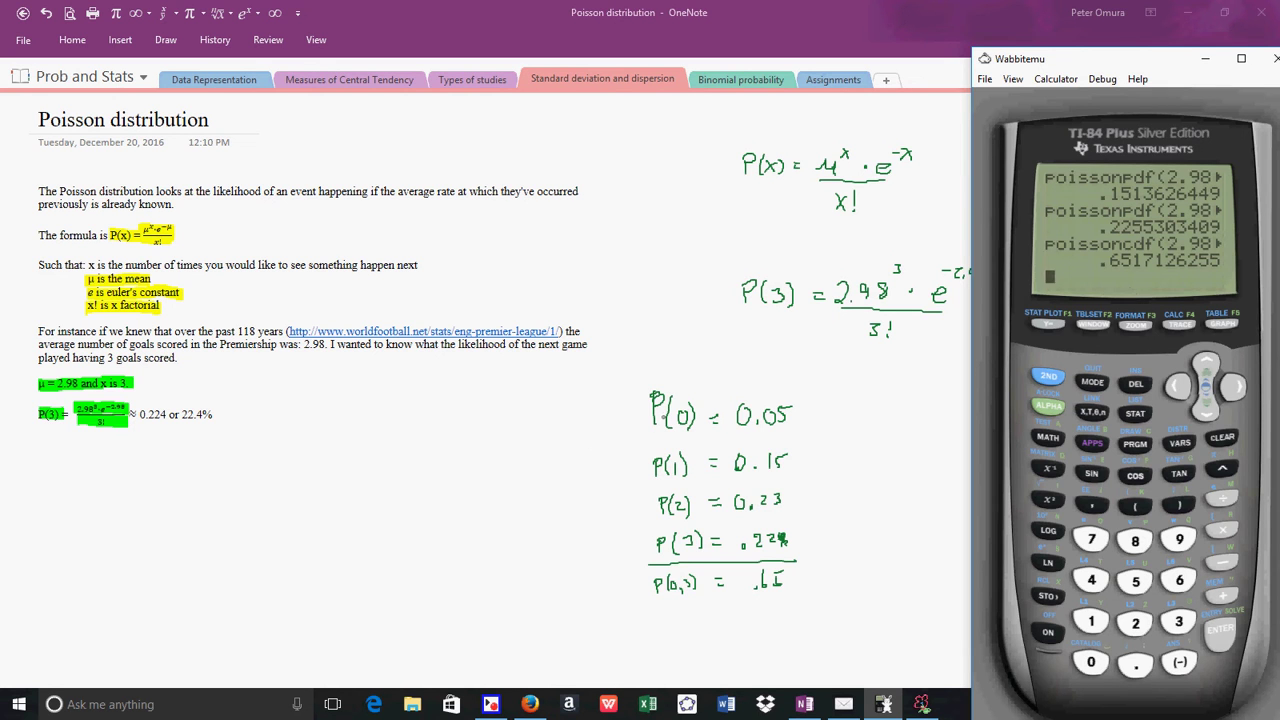
- Ink 'Poisson Pdf single event' and 'Poisson cdf 0→x' beside the P(3) line
{"action": "left_click", "coordinate": [336, 416]}
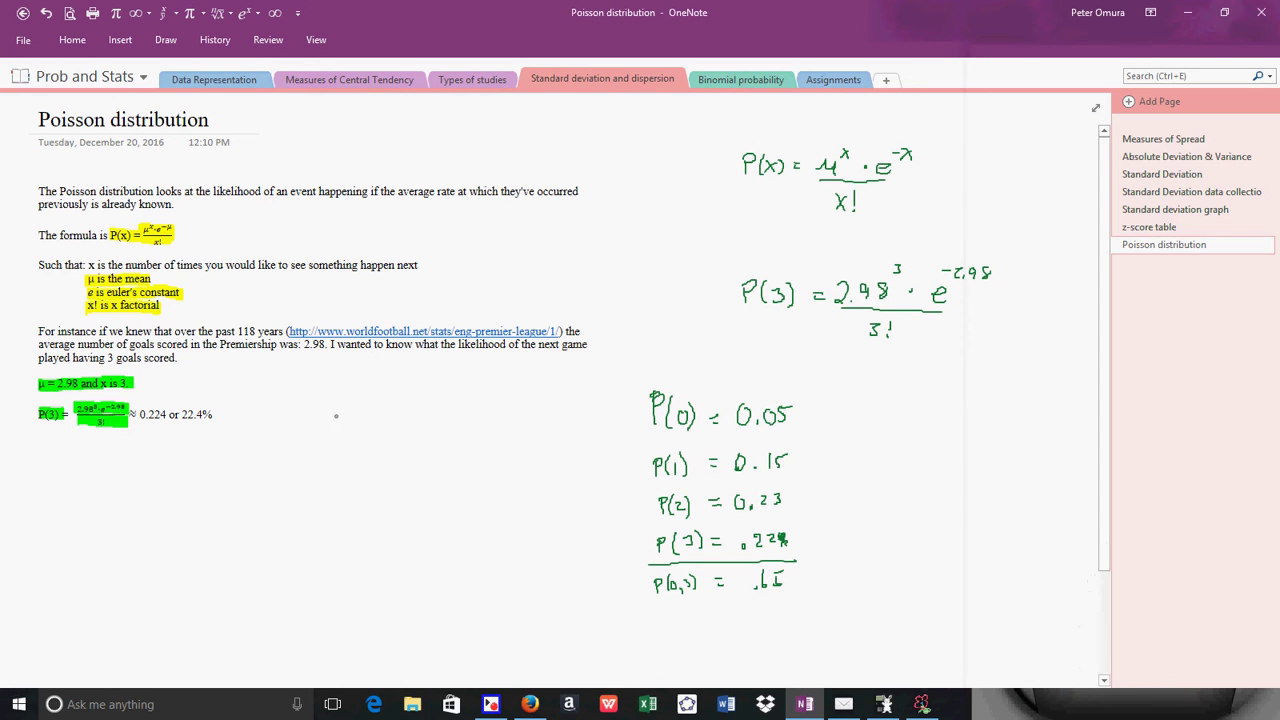
{"action": "left_click_drag", "start_coordinate": [334, 402], "coordinate": [338, 410]}
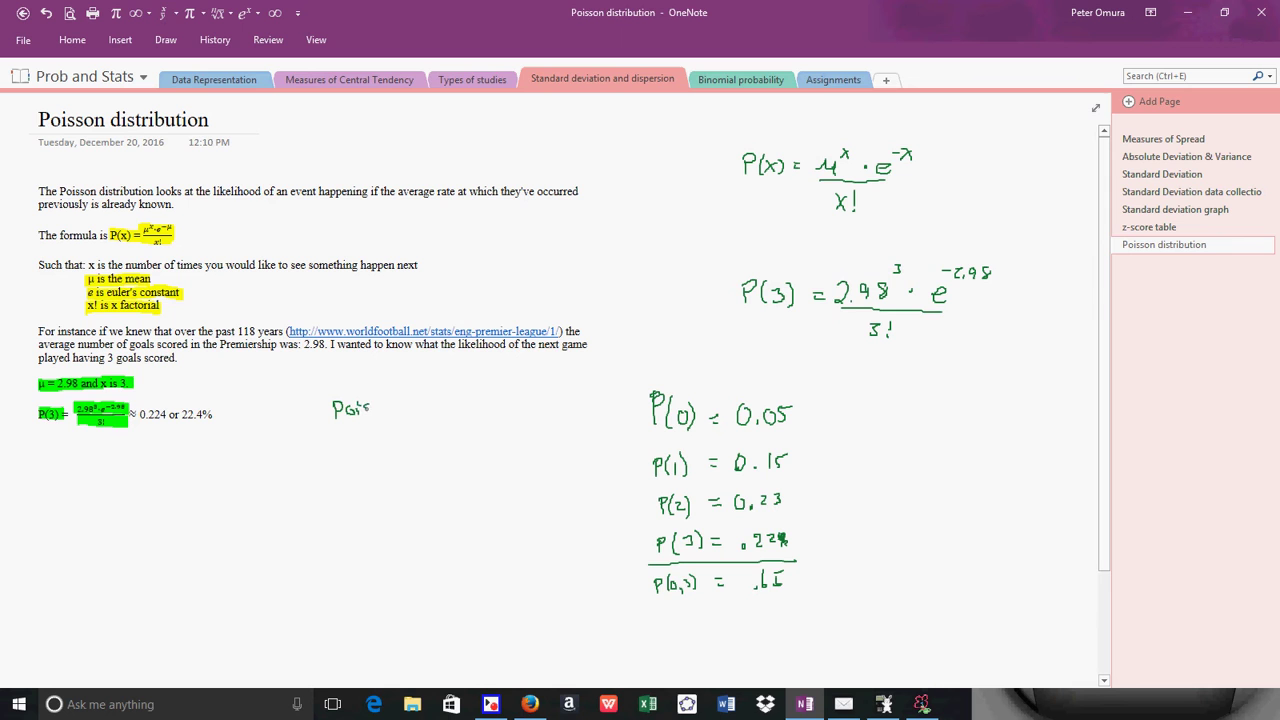
{"action": "mouse_move", "coordinate": [401, 402]}
{"action": "left_mouse_down"}
{"action": "mouse_move", "coordinate": [401, 418]}
{"action": "mouse_move", "coordinate": [432, 404]}
{"action": "mouse_move", "coordinate": [562, 411]}
{"action": "left_mouse_up"}
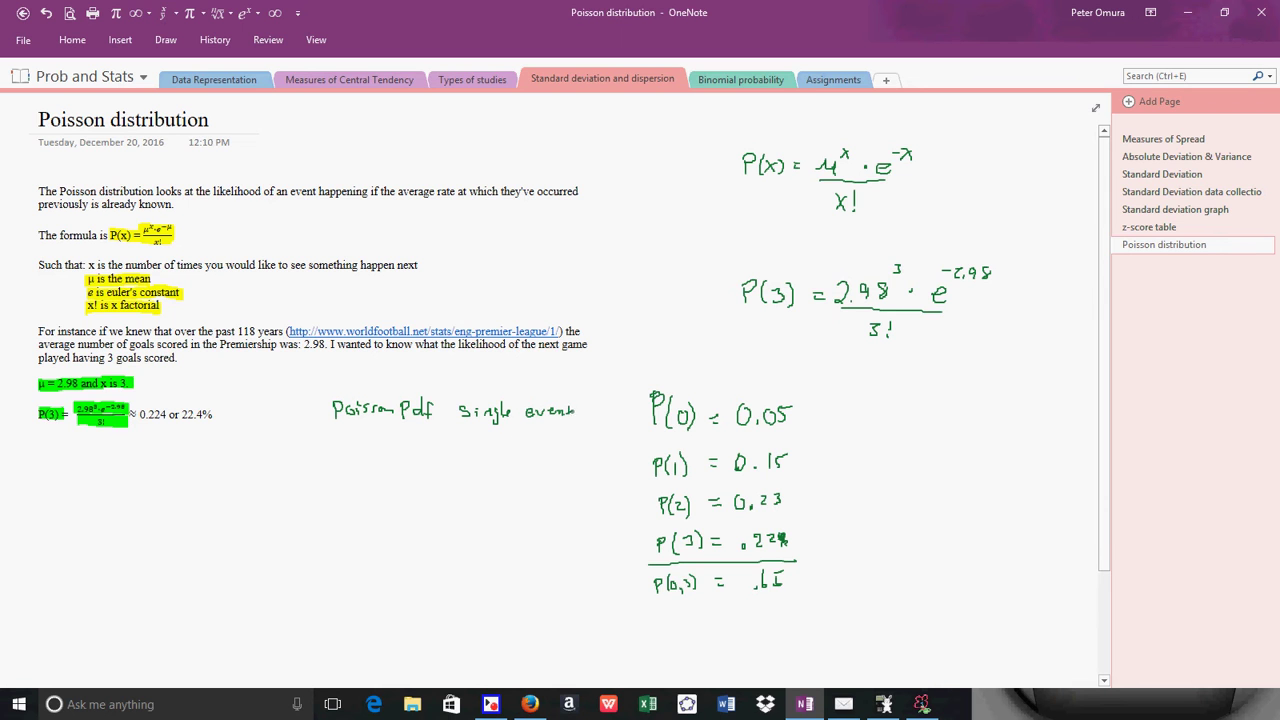
{"action": "mouse_move", "coordinate": [336, 442]}
{"action": "left_mouse_down"}
{"action": "mouse_move", "coordinate": [358, 455]}
{"action": "mouse_move", "coordinate": [430, 446]}
{"action": "left_mouse_up"}
{"action": "mouse_move", "coordinate": [466, 441]}
{"action": "left_mouse_down"}
{"action": "mouse_move", "coordinate": [513, 444]}
{"action": "mouse_move", "coordinate": [435, 470]}
{"action": "mouse_move", "coordinate": [470, 446]}
{"action": "left_mouse_up"}
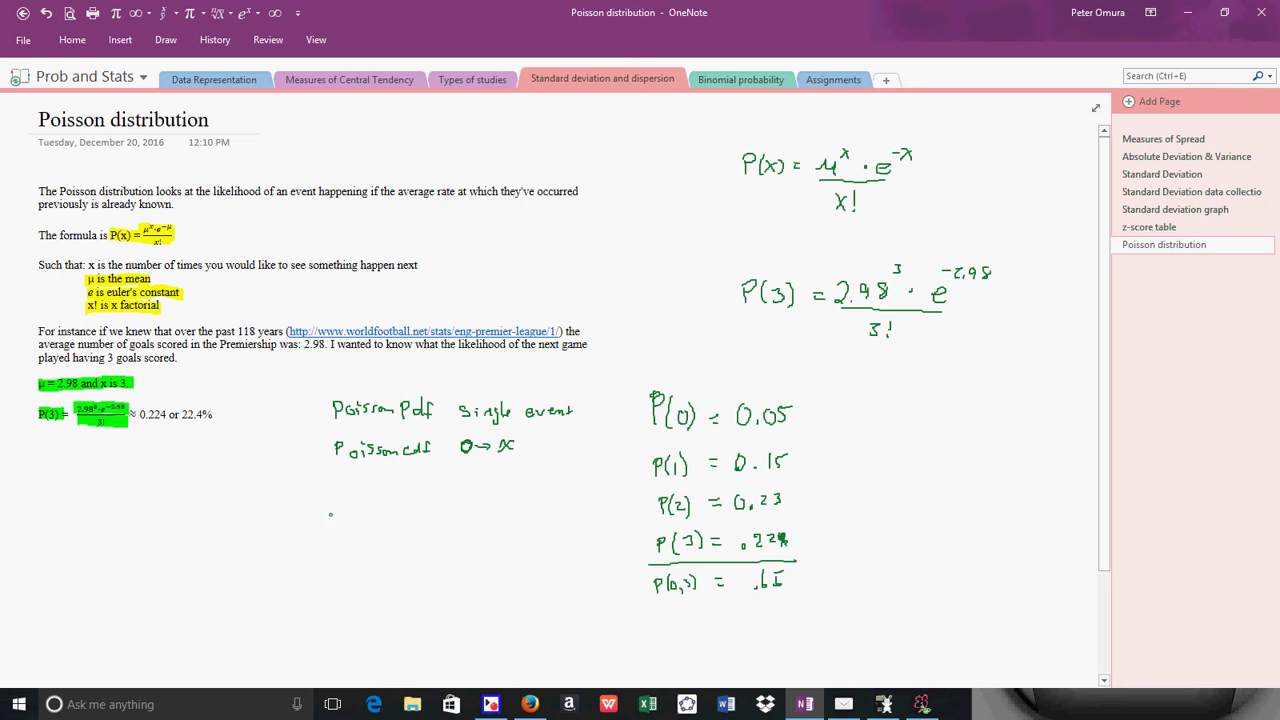
- Handwrite 'Poisson cdf 3 − Poisson cdf 1' on a new line, undoing one stray stroke
{"action": "mouse_move", "coordinate": [329, 497]}
{"action": "left_mouse_down"}
{"action": "mouse_move", "coordinate": [329, 518]}
{"action": "mouse_move", "coordinate": [403, 515]}
{"action": "mouse_move", "coordinate": [420, 497]}
{"action": "left_mouse_up"}
{"action": "left_click_drag", "start_coordinate": [430, 500], "coordinate": [428, 515]}
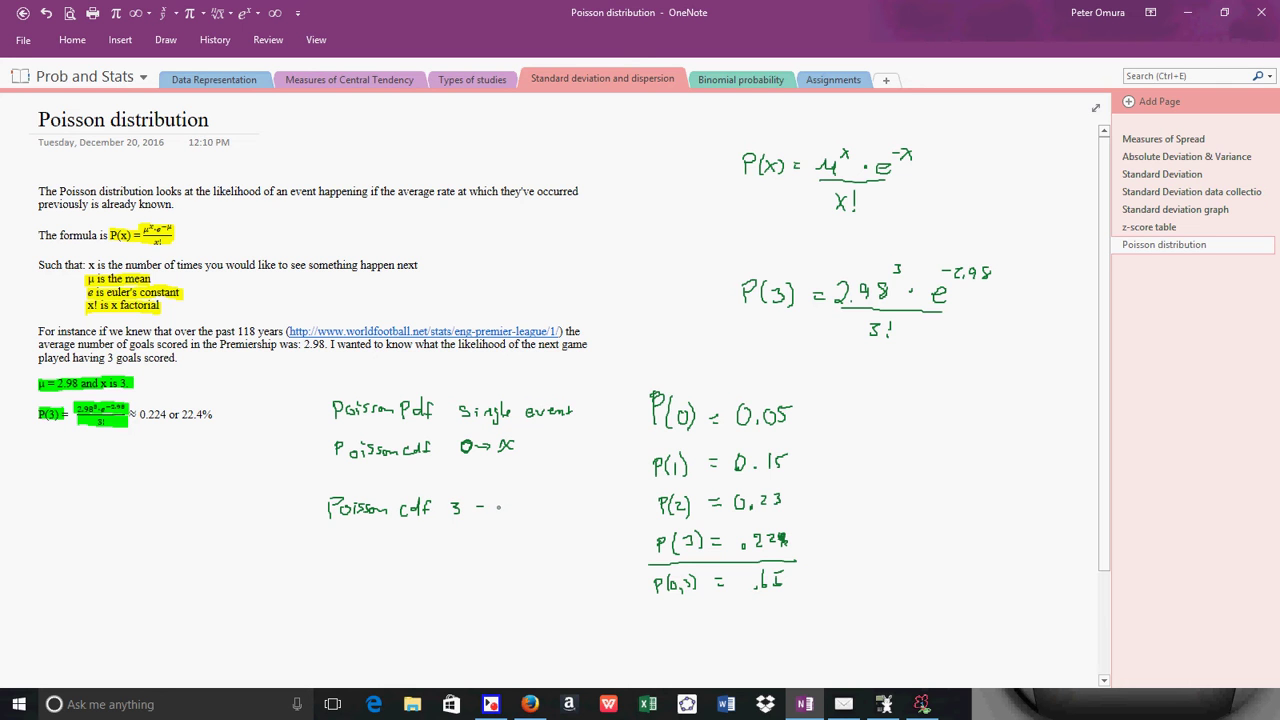
{"action": "left_click_drag", "start_coordinate": [497, 500], "coordinate": [498, 508]}
{"action": "left_click_drag", "start_coordinate": [591, 504], "coordinate": [591, 512]}
{"action": "key", "text": "ctrl+z"}
{"action": "left_click_drag", "start_coordinate": [601, 502], "coordinate": [601, 514]}
- Draw arrows from P(0) down to P(3) and to P(1)
{"action": "left_click_drag", "start_coordinate": [819, 406], "coordinate": [803, 533]}
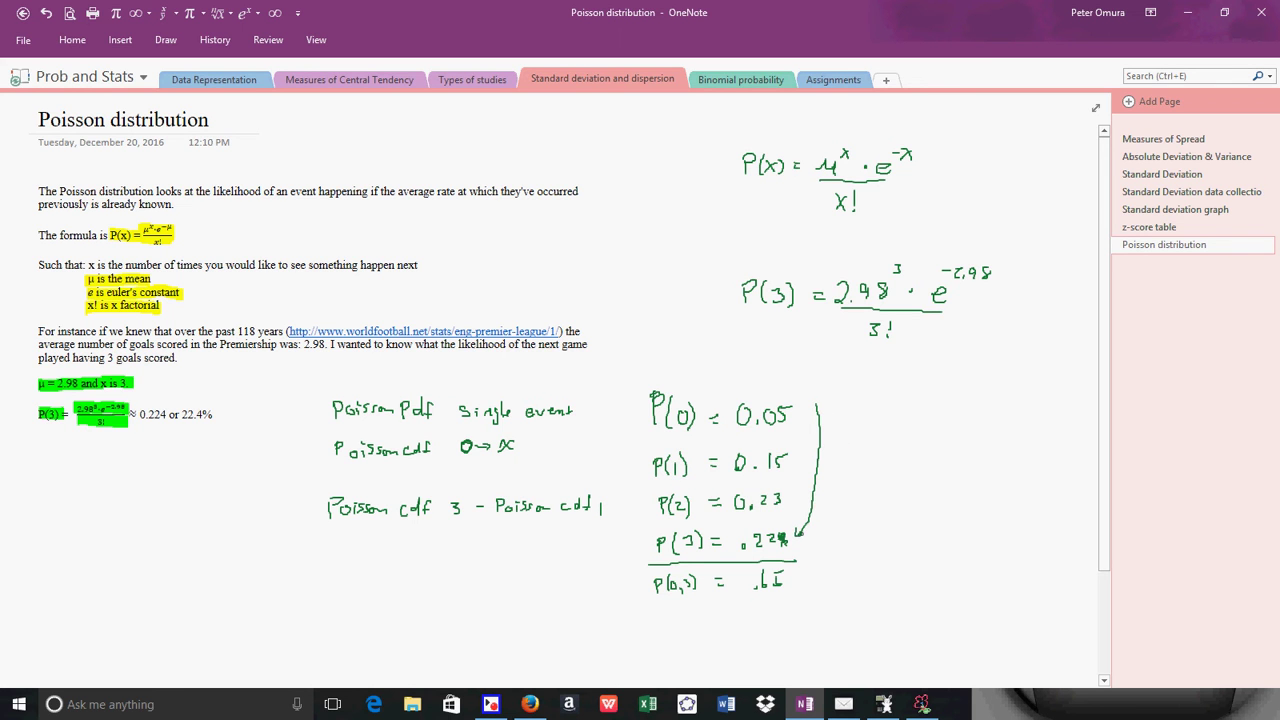
{"action": "left_click_drag", "start_coordinate": [816, 409], "coordinate": [811, 402]}
{"action": "left_click_drag", "start_coordinate": [843, 405], "coordinate": [829, 451]}
- Switch the pen to red ink and underline P(1) = 0.15
{"action": "left_click", "coordinate": [166, 40]}
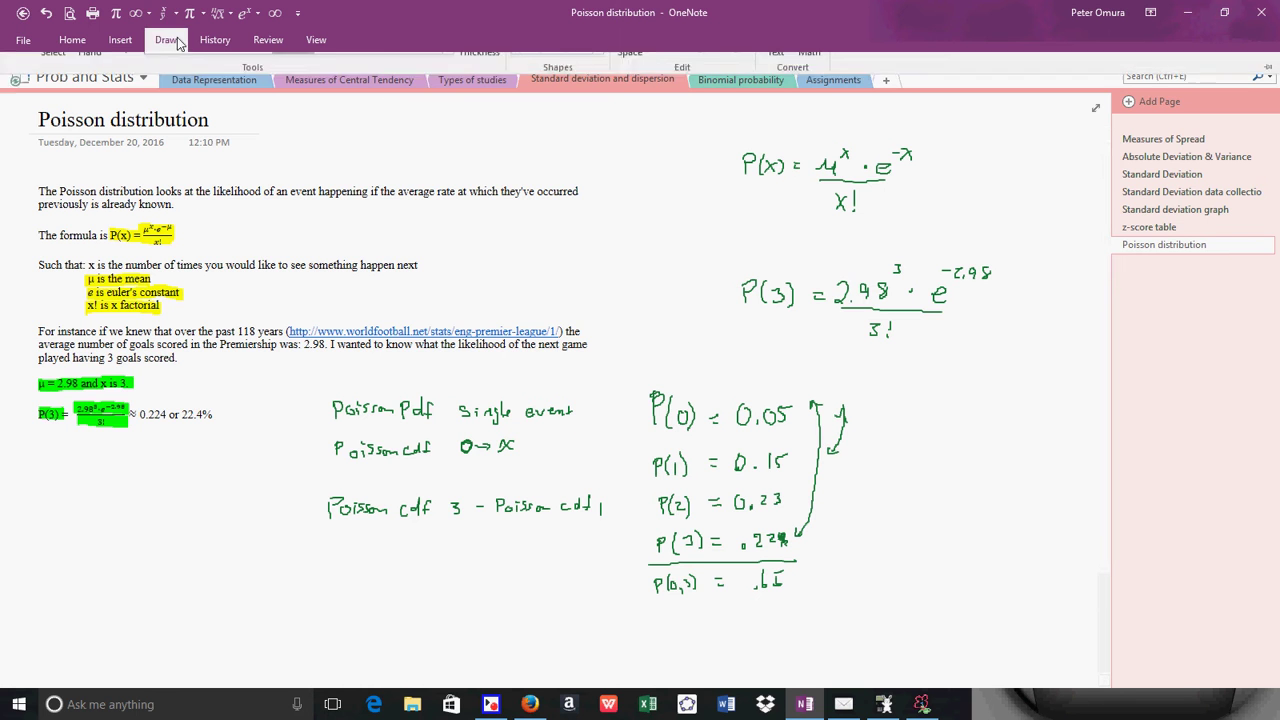
{"action": "left_click", "coordinate": [462, 173]}
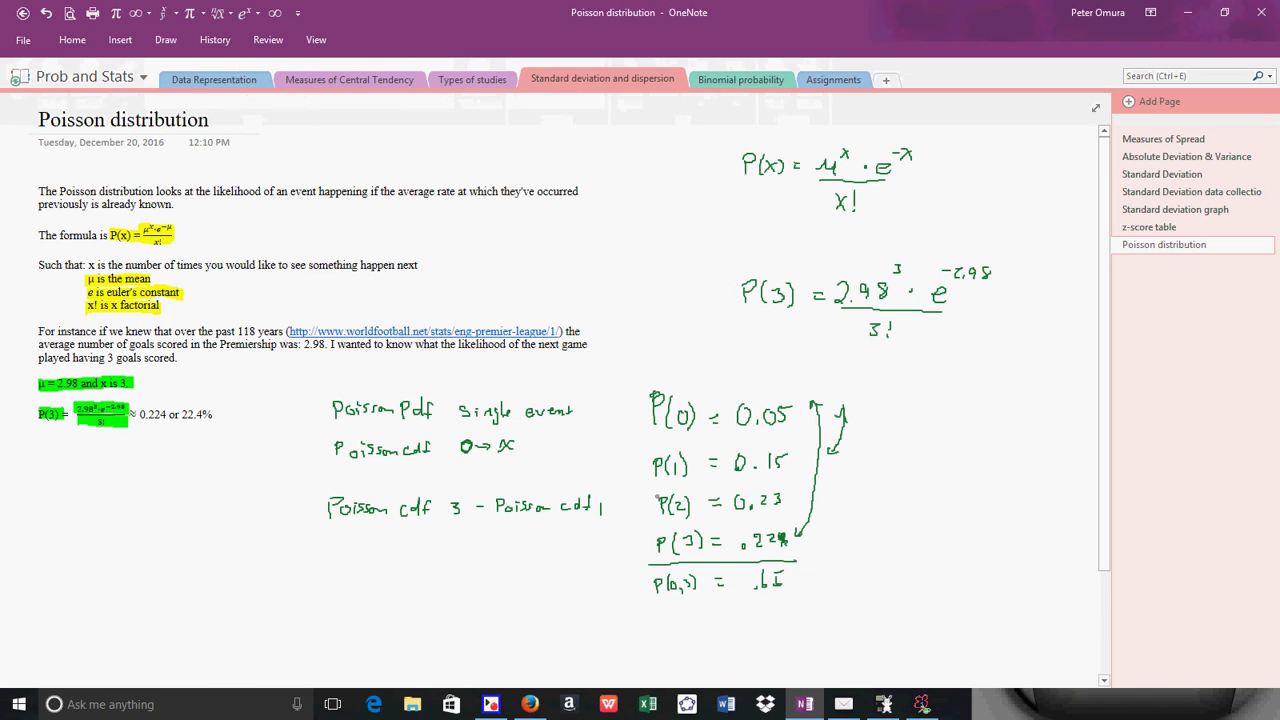
{"action": "left_click_drag", "start_coordinate": [661, 490], "coordinate": [790, 487]}
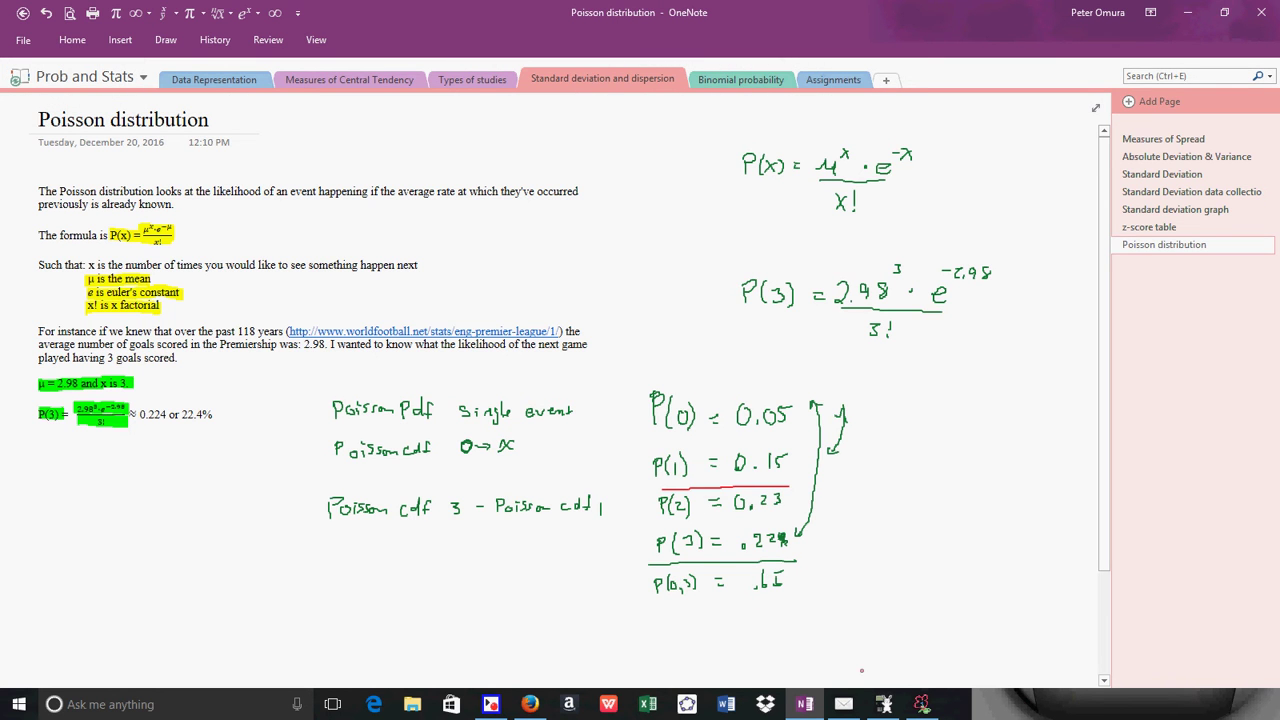
- In Wabbitemu, paste poissoncdf(2.98,3) from the DISTR menu and add a minus sign
{"action": "left_click", "coordinate": [884, 704]}
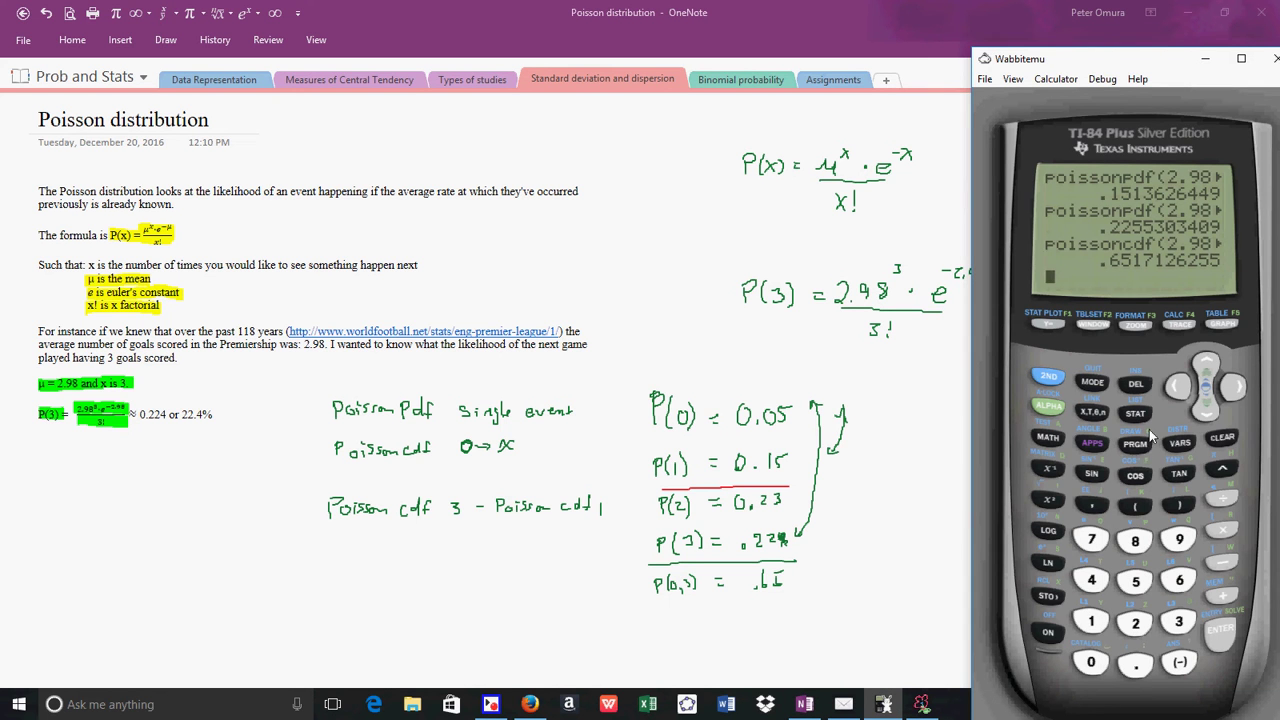
{"action": "left_click", "coordinate": [1052, 376]}
{"action": "left_click", "coordinate": [1181, 442]}
{"action": "left_click", "coordinate": [1208, 368]}
{"action": "left_click", "coordinate": [1208, 368]}
{"action": "left_click", "coordinate": [1208, 368]}
{"action": "left_click", "coordinate": [1208, 368]}
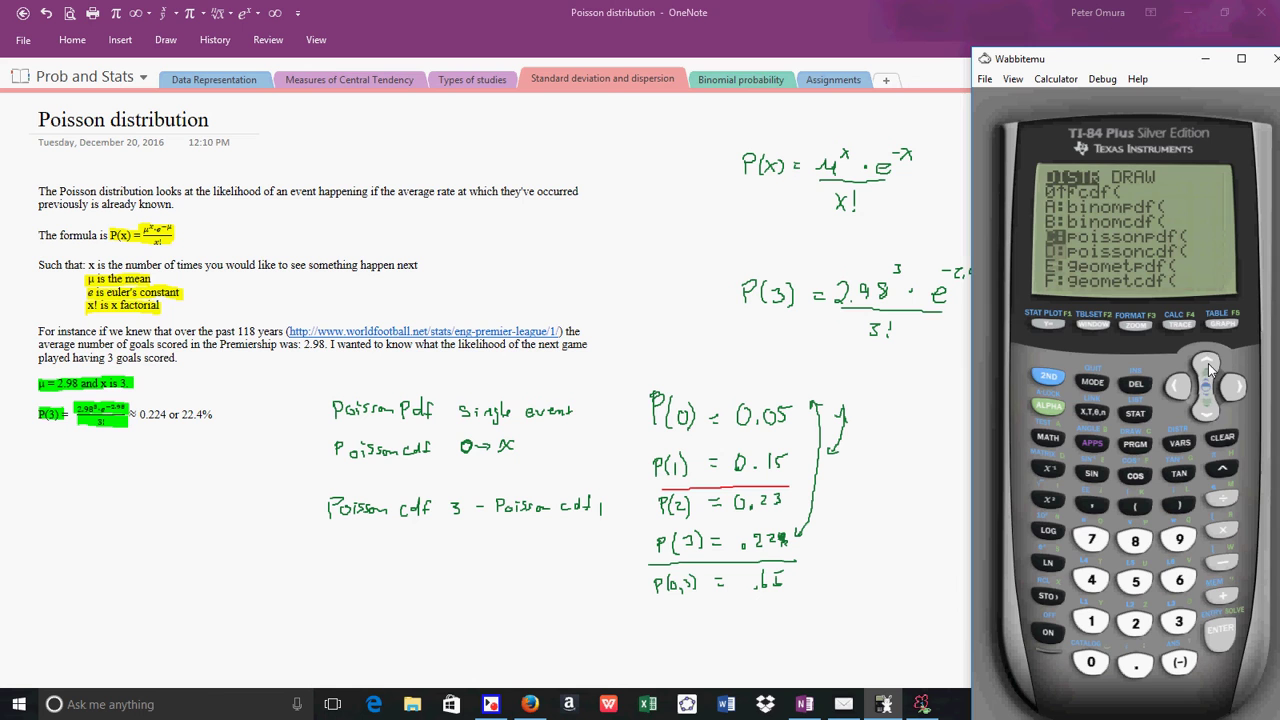
{"action": "left_click", "coordinate": [1206, 410]}
{"action": "left_click", "coordinate": [1212, 627]}
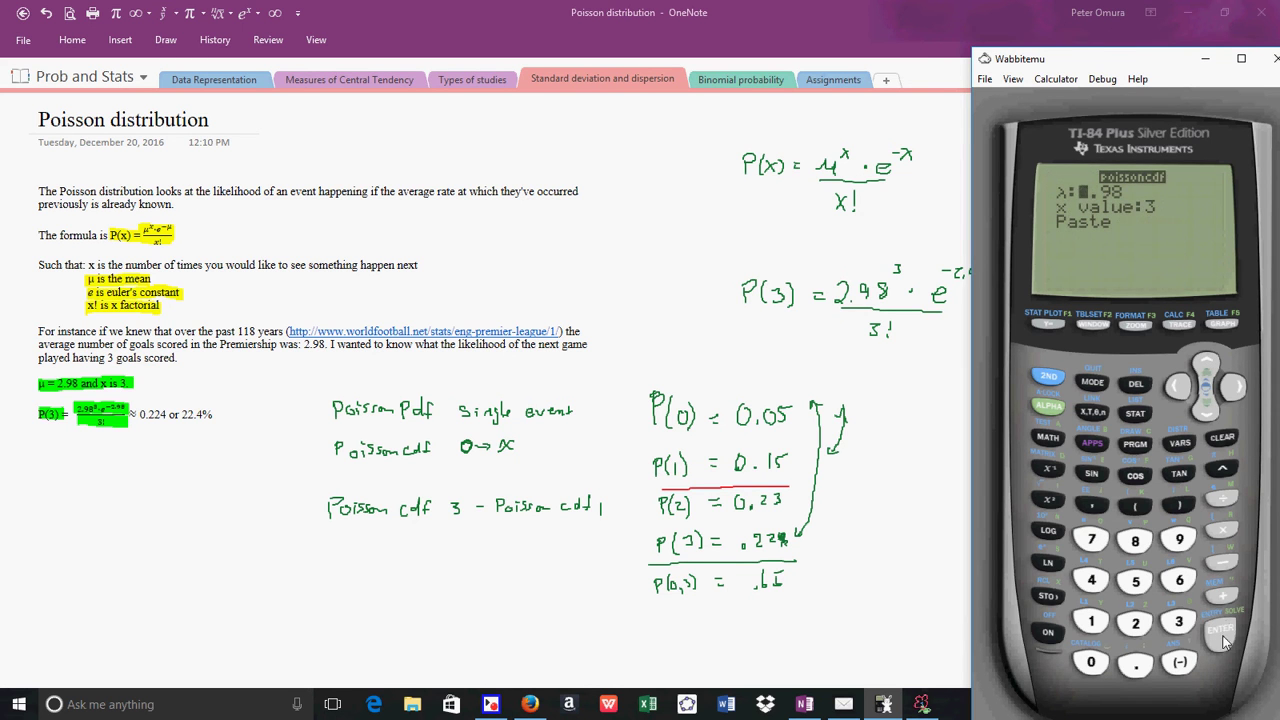
{"action": "left_click", "coordinate": [1222, 640]}
{"action": "left_click", "coordinate": [1222, 640]}
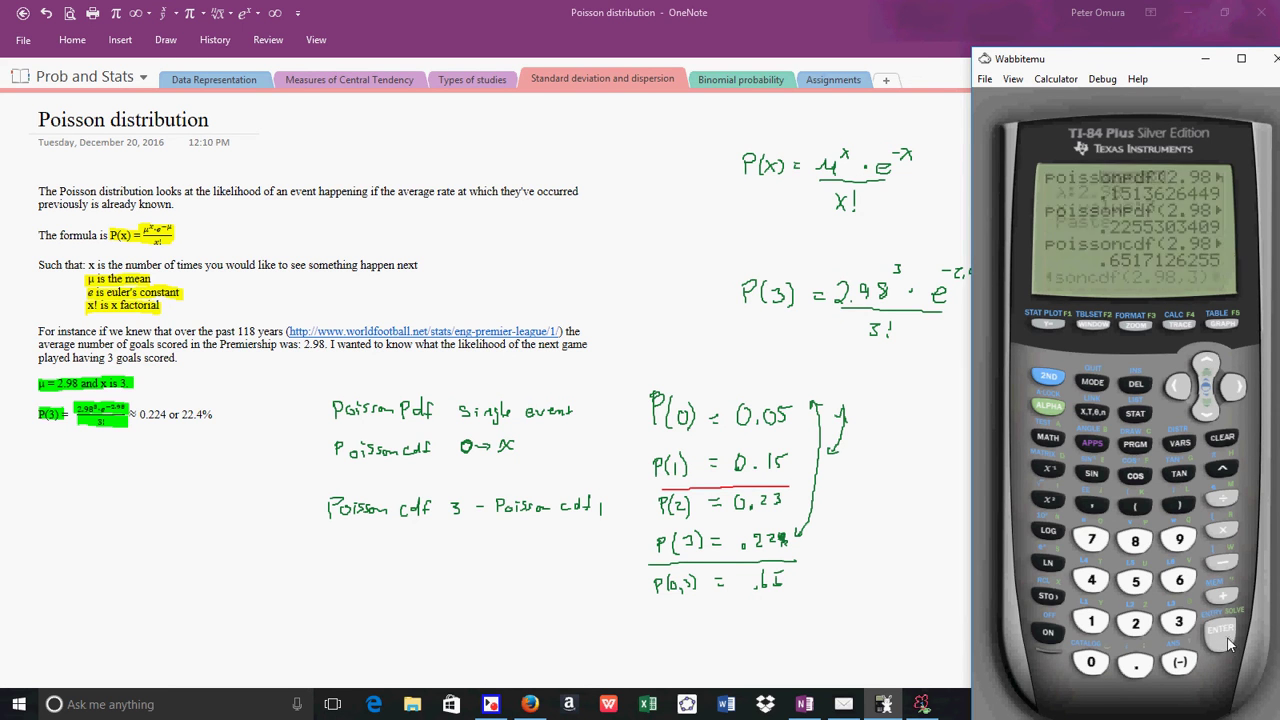
{"action": "left_click", "coordinate": [1224, 565]}
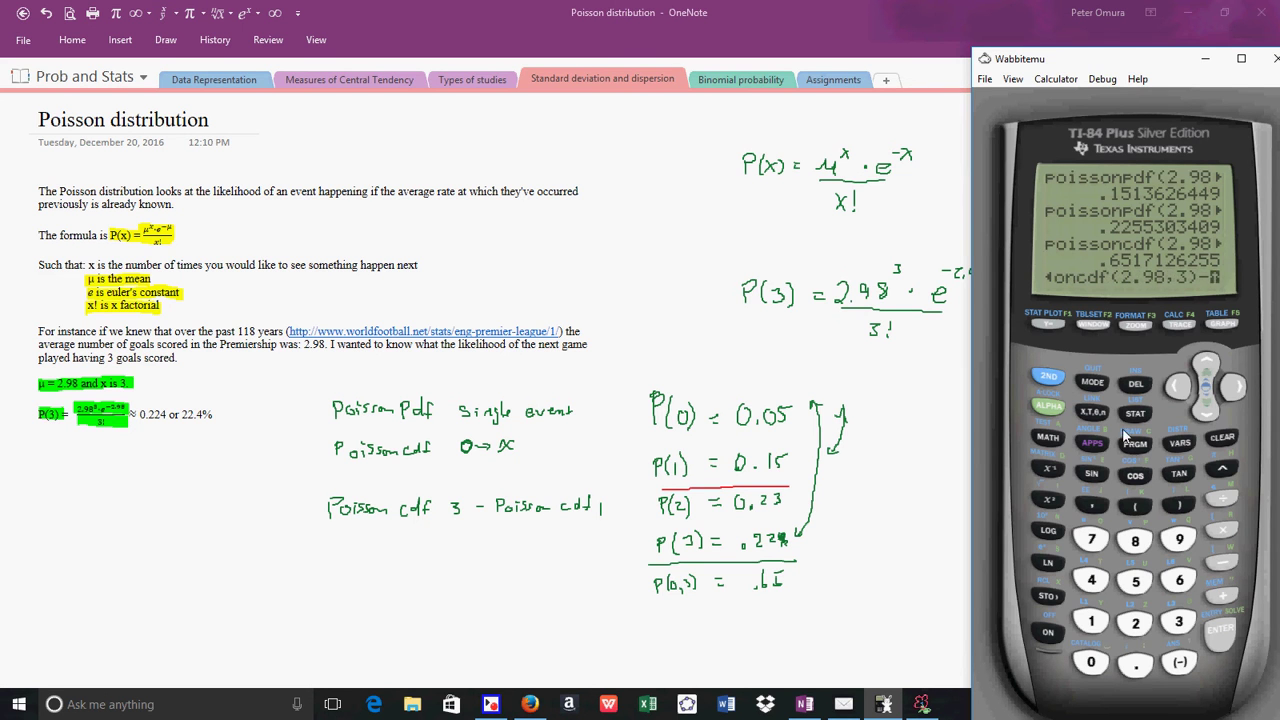
- Paste poissoncdf(2.98,1), evaluate the difference to .4495571467, and return to OneNote
{"action": "left_click", "coordinate": [1180, 442]}
{"action": "left_click", "coordinate": [1208, 408]}
{"action": "left_click", "coordinate": [1208, 408]}
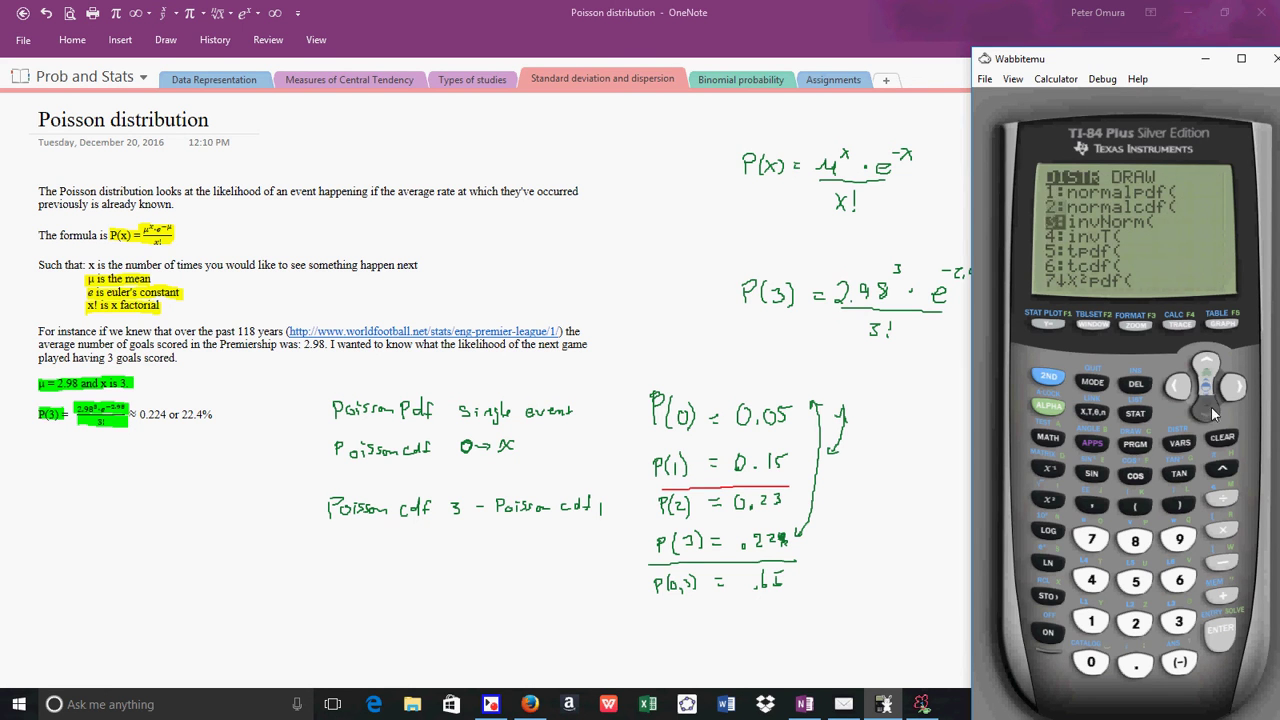
{"action": "left_click", "coordinate": [1209, 408]}
{"action": "left_click", "coordinate": [1209, 408]}
{"action": "left_click", "coordinate": [1207, 409]}
{"action": "left_click", "coordinate": [1207, 409]}
{"action": "left_click", "coordinate": [1207, 409]}
{"action": "left_click", "coordinate": [1206, 413]}
{"action": "left_click", "coordinate": [1206, 413]}
{"action": "left_click", "coordinate": [1206, 415]}
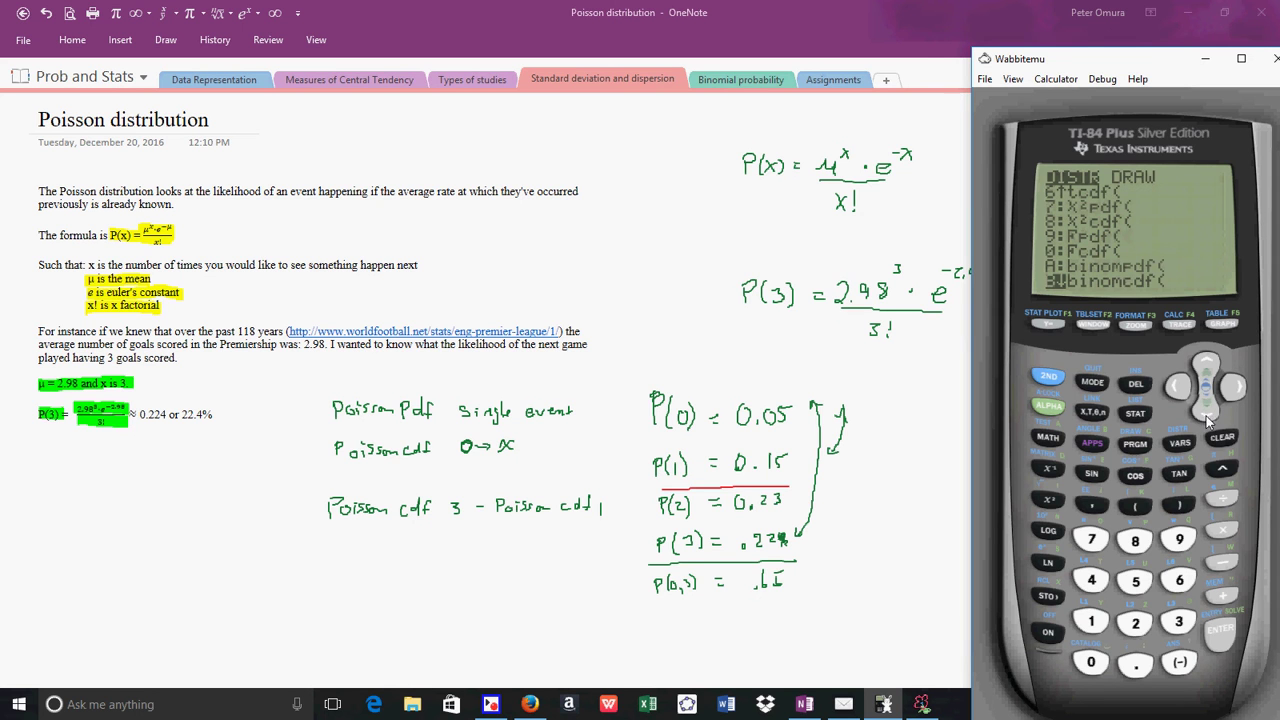
{"action": "left_click", "coordinate": [1206, 410]}
{"action": "left_click", "coordinate": [1208, 411]}
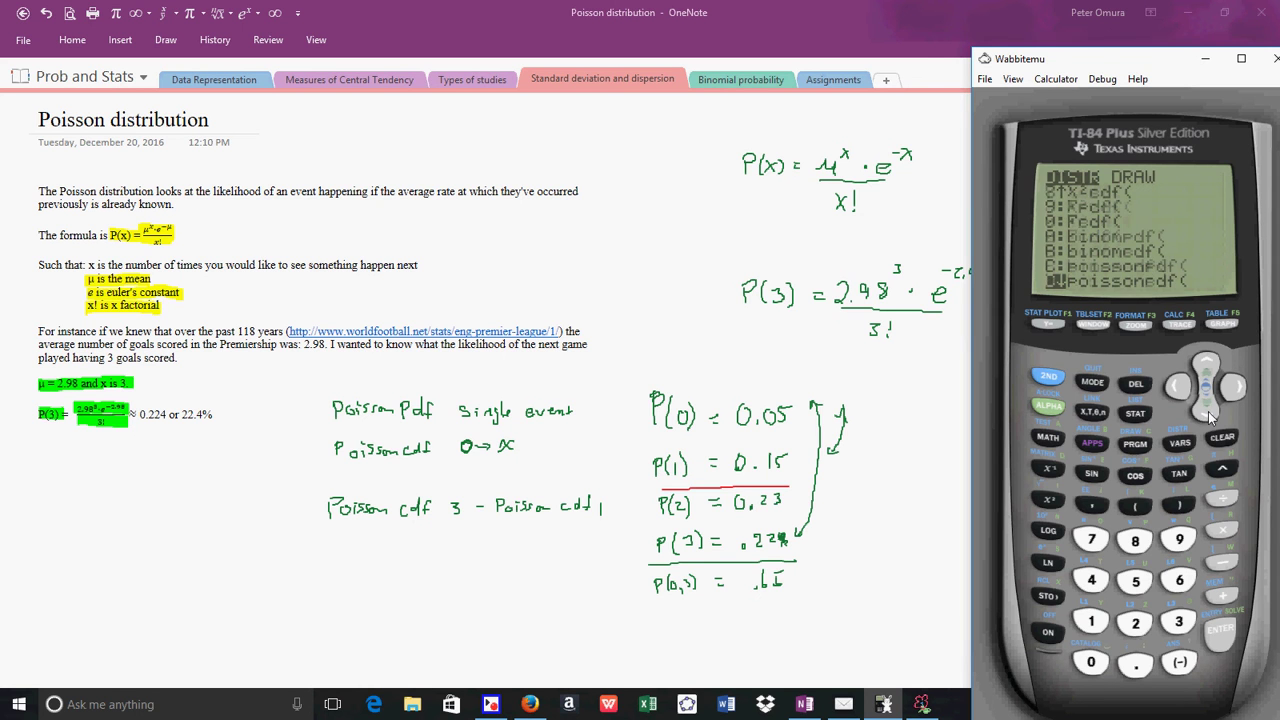
{"action": "left_click", "coordinate": [1220, 630]}
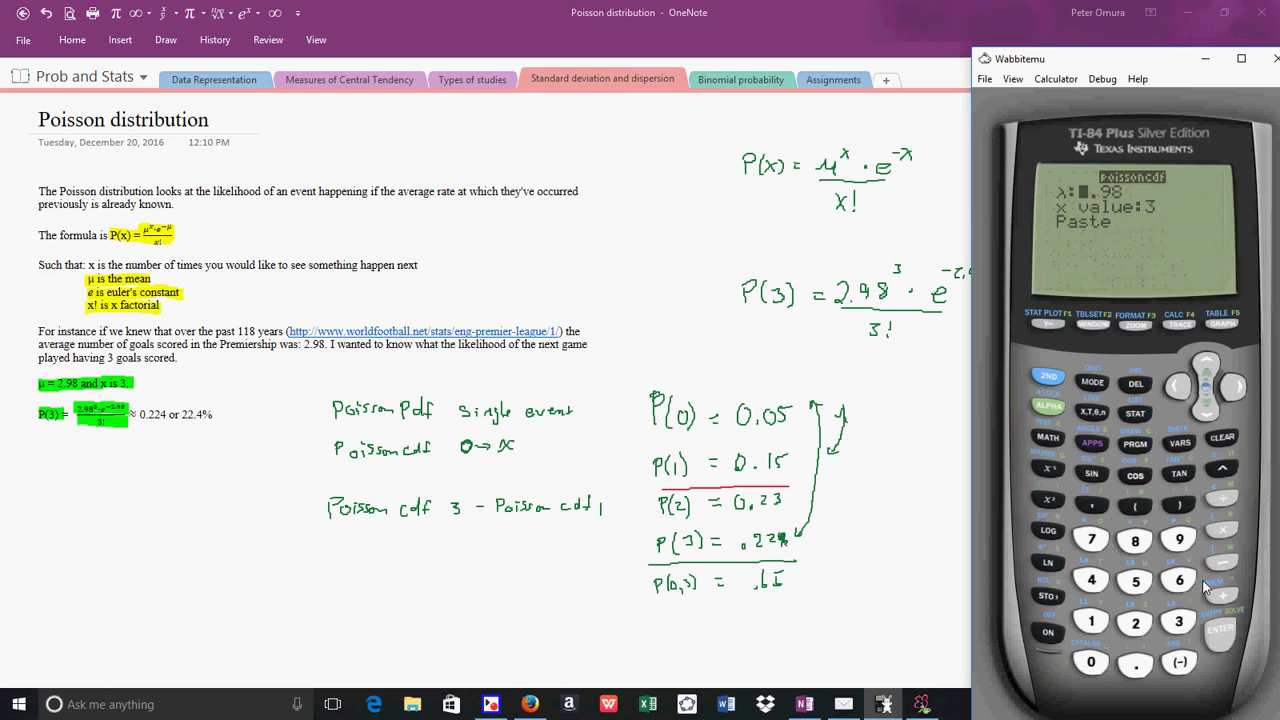
{"action": "left_click", "coordinate": [1212, 624]}
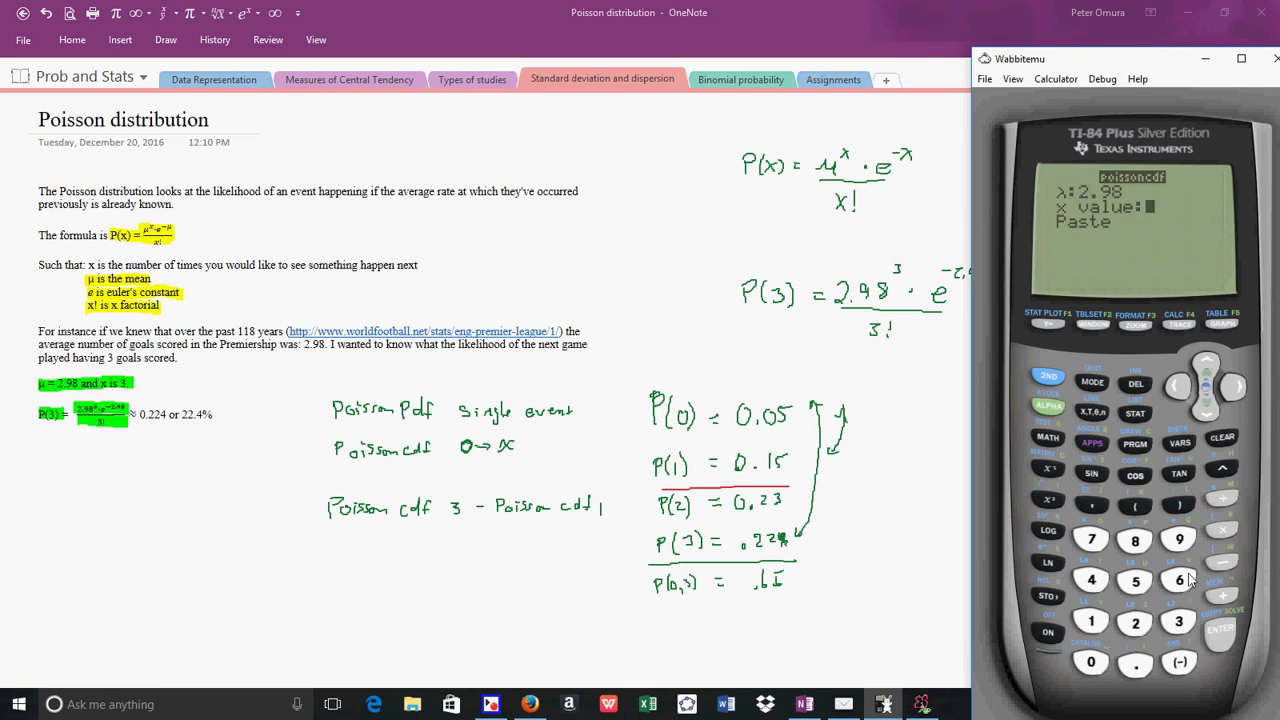
{"action": "left_click", "coordinate": [1094, 618]}
{"action": "left_click", "coordinate": [1216, 634]}
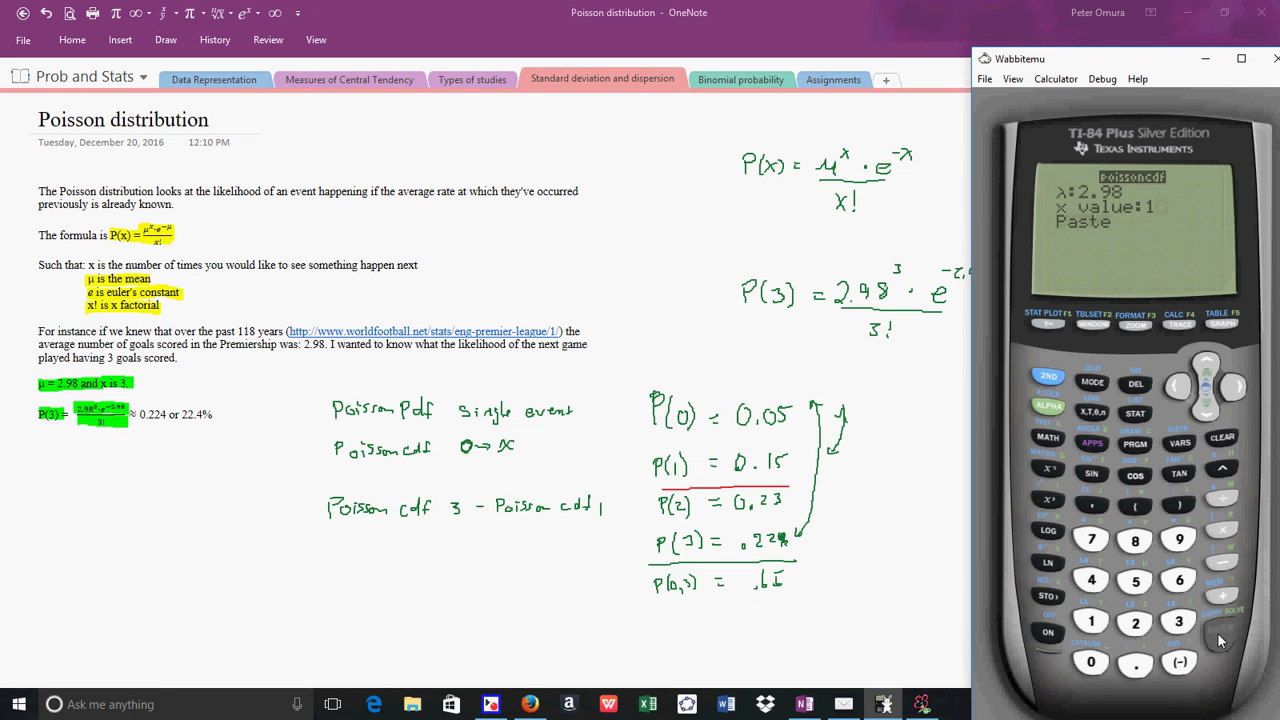
{"action": "left_click", "coordinate": [1217, 636]}
{"action": "left_click", "coordinate": [1217, 636]}
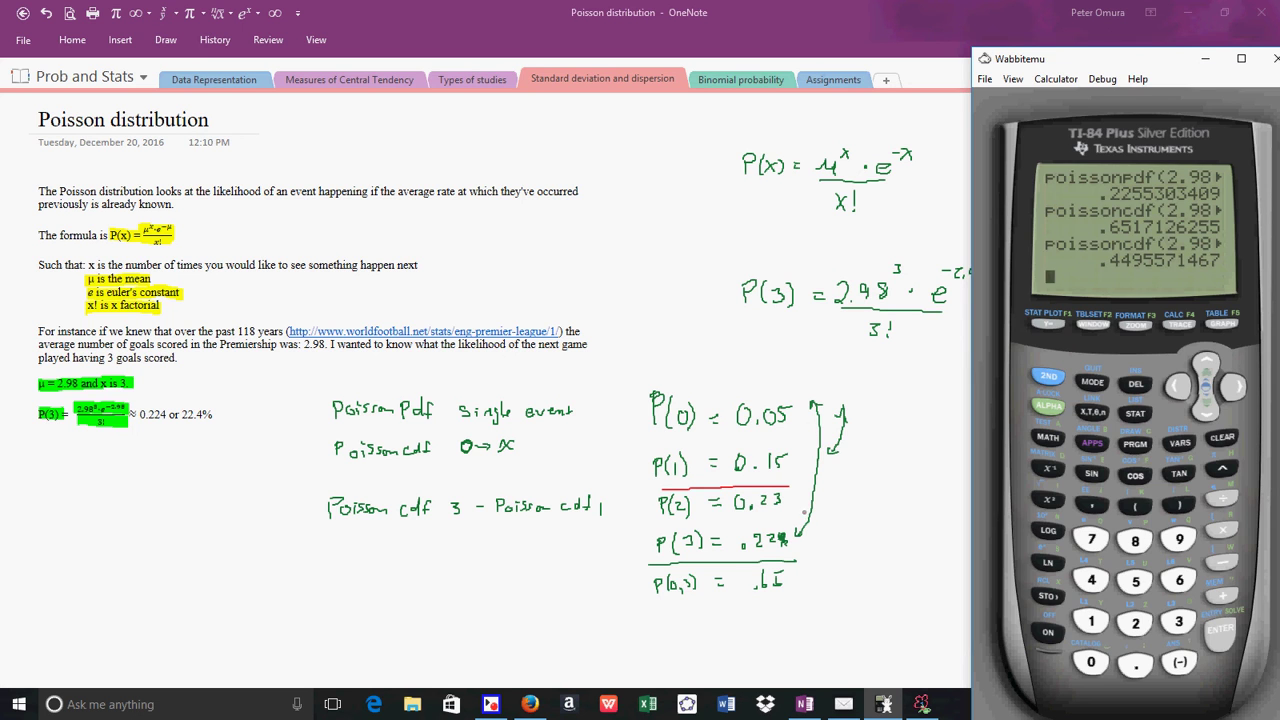
{"action": "left_click", "coordinate": [798, 511]}
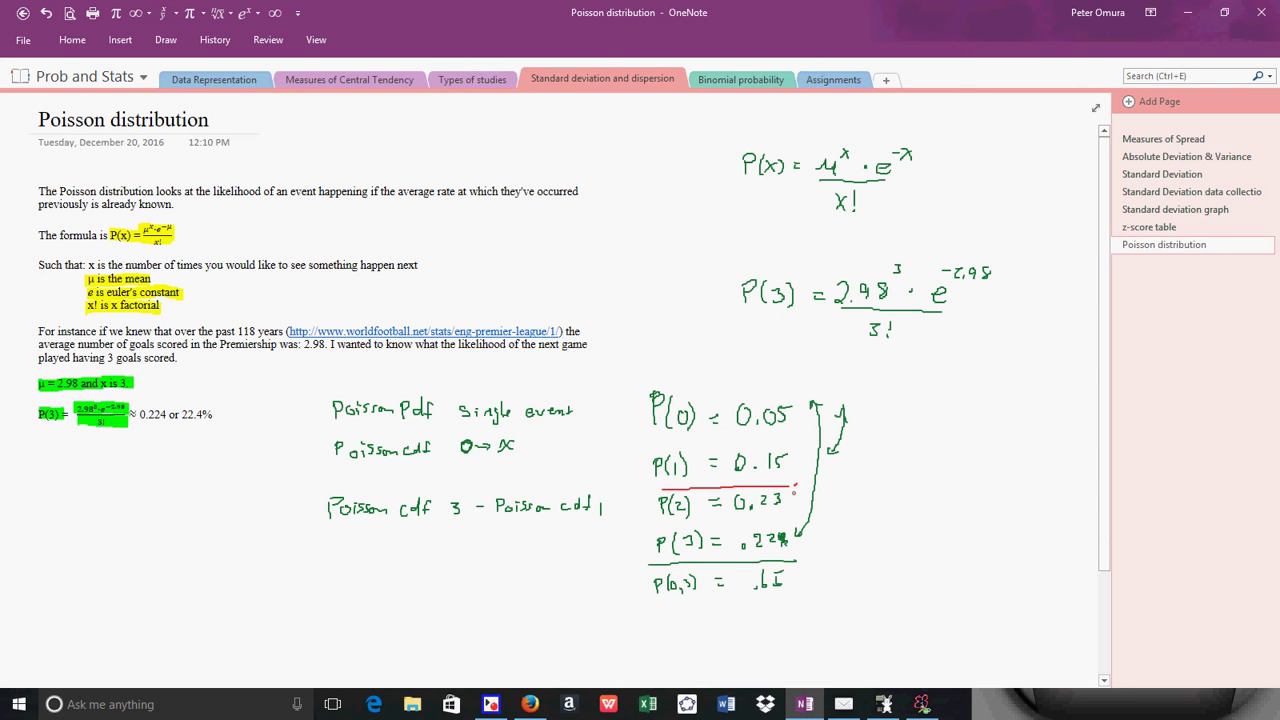
- Bracket P(2) and P(3) in red as 0.45, and draw a labelled 0–3 number line
{"action": "mouse_move", "coordinate": [795, 490]}
{"action": "left_mouse_down"}
{"action": "mouse_move", "coordinate": [793, 544]}
{"action": "mouse_move", "coordinate": [851, 516]}
{"action": "left_mouse_up"}
{"action": "left_click_drag", "start_coordinate": [339, 595], "coordinate": [541, 592]}
{"action": "left_click_drag", "start_coordinate": [338, 620], "coordinate": [481, 622]}
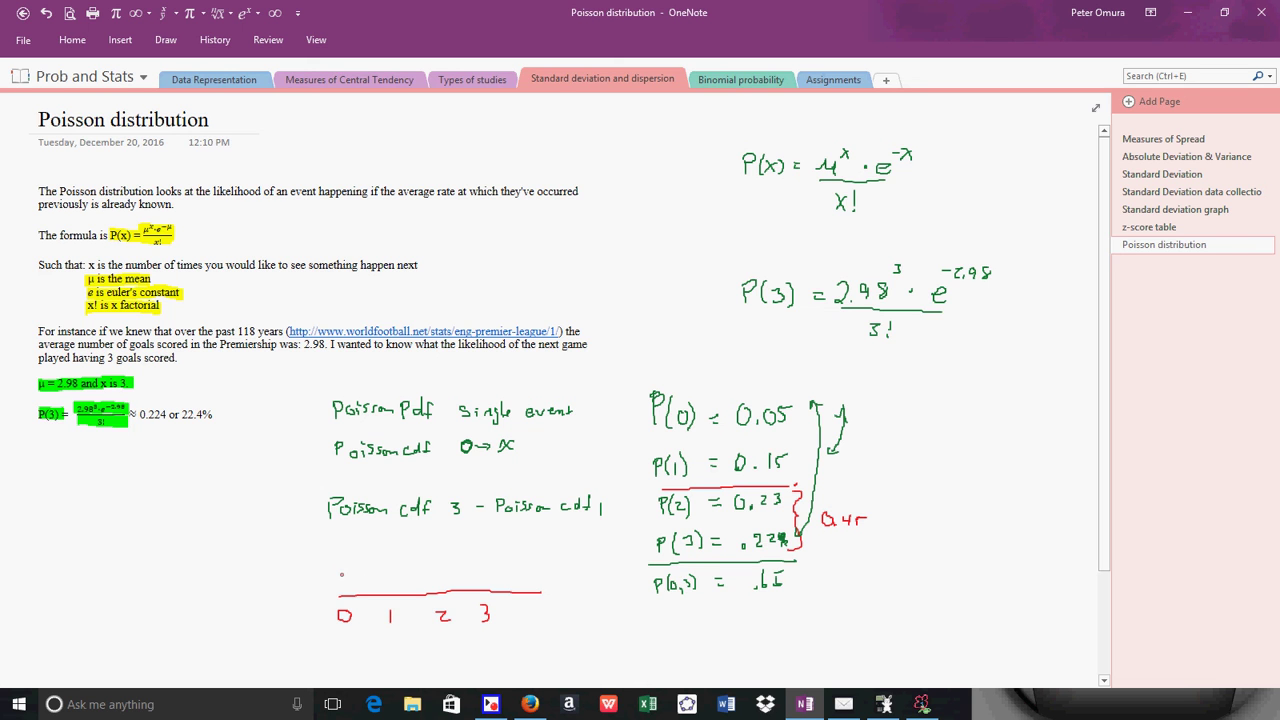
- Mark the ranges above the number line with red segments, a dot at 2, and an open circle at 3
{"action": "left_click_drag", "start_coordinate": [338, 575], "coordinate": [487, 577]}
{"action": "left_click_drag", "start_coordinate": [337, 563], "coordinate": [381, 561]}
{"action": "left_click", "coordinate": [434, 557]}
{"action": "left_click_drag", "start_coordinate": [484, 551], "coordinate": [483, 552]}
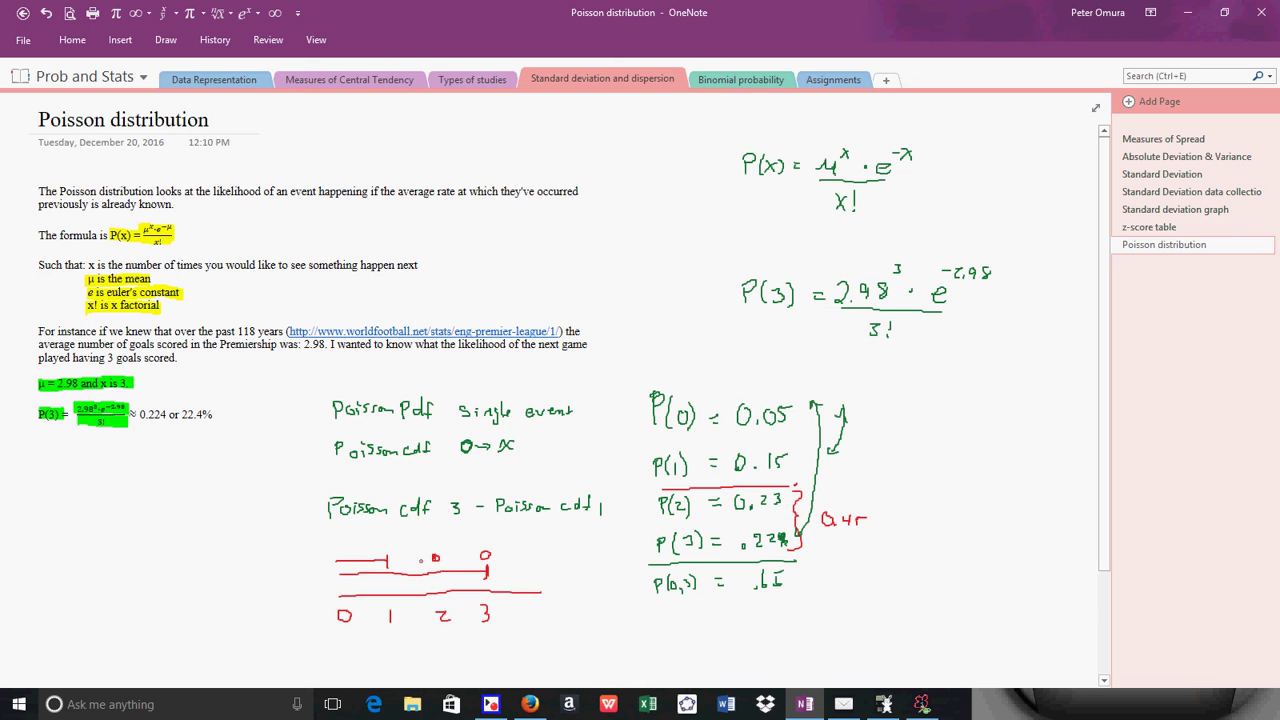